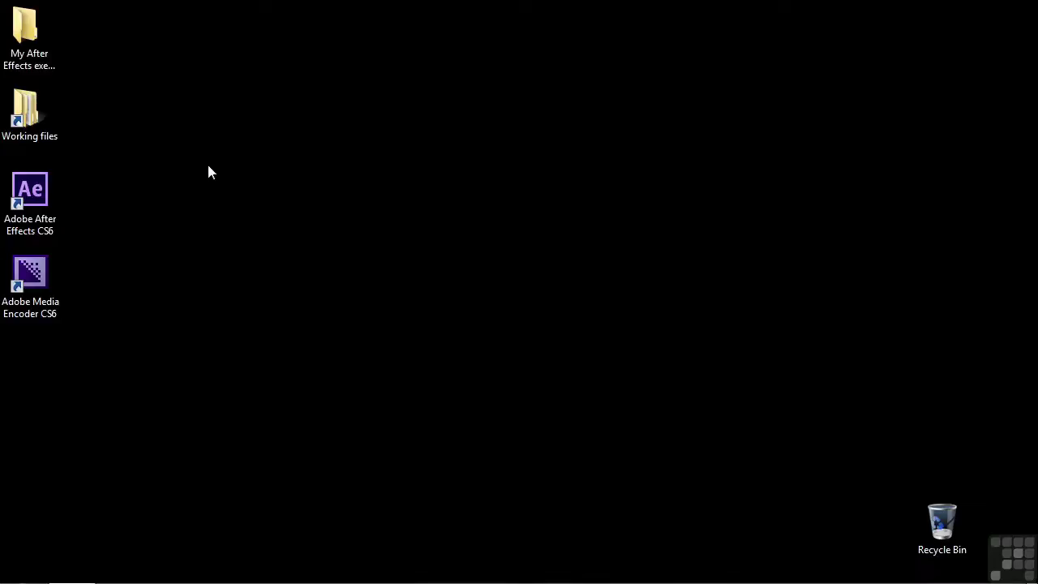
# Open the project 2202-rendering.aep from the After Effects projects folder in Working files.
pyautogui.doubleClick(32, 113)
pyautogui.doubleClick(430, 151)
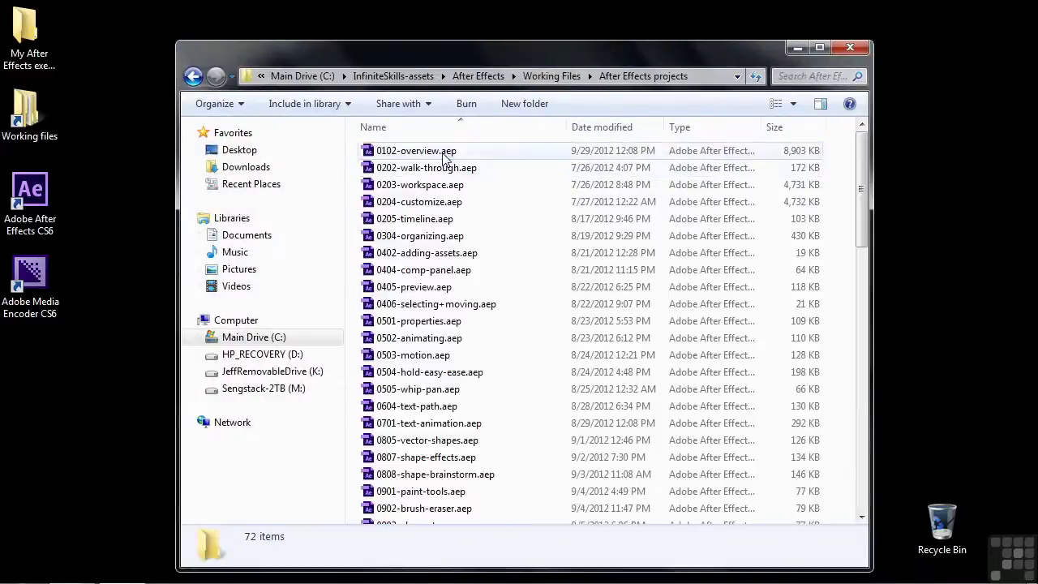
pyautogui.scroll(-15, 479, 357)
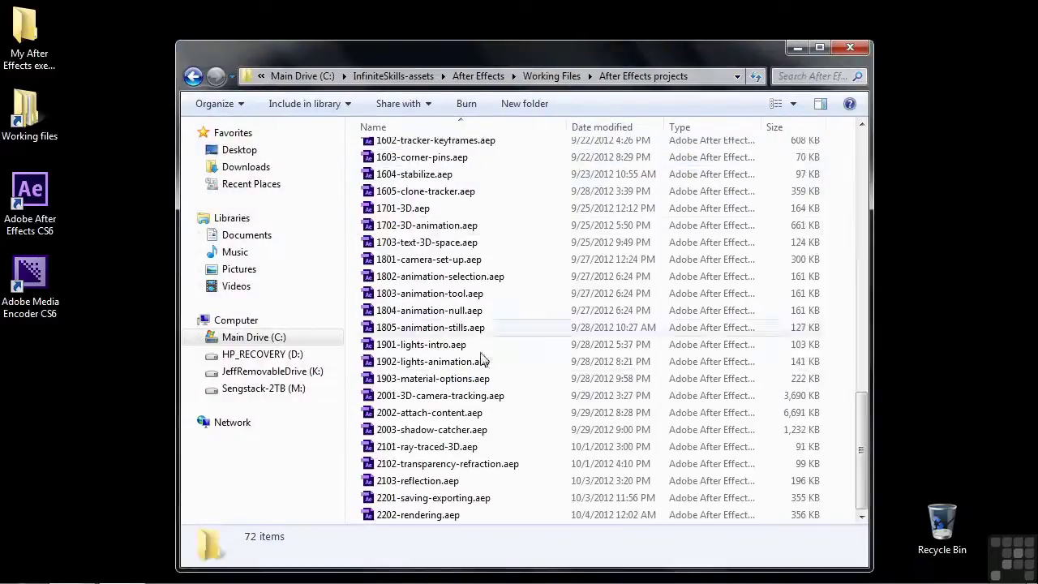
pyautogui.doubleClick(408, 519)
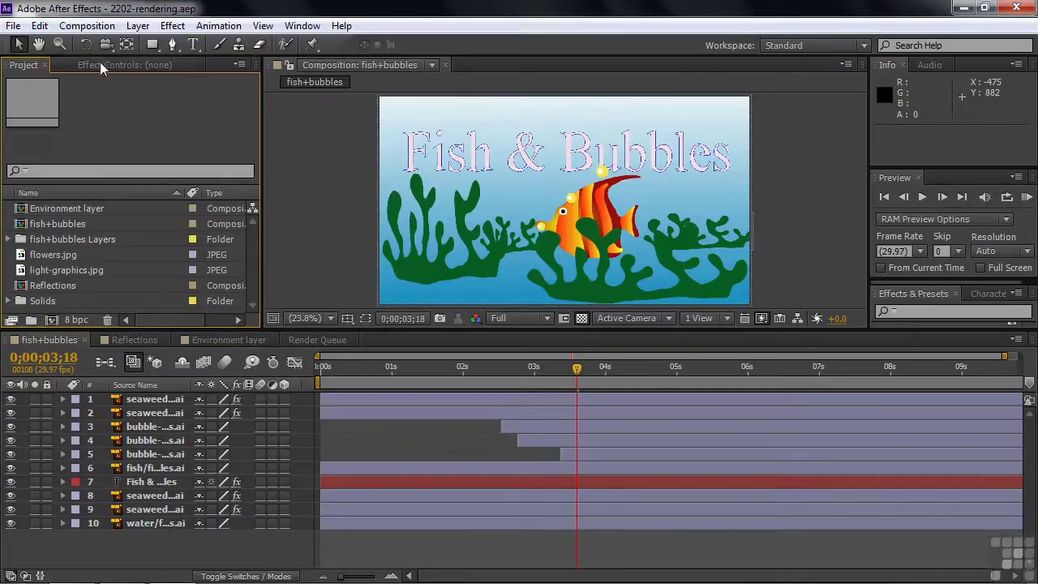
# Add the fish+bubbles composition to the render queue.
pyautogui.click(87, 25)
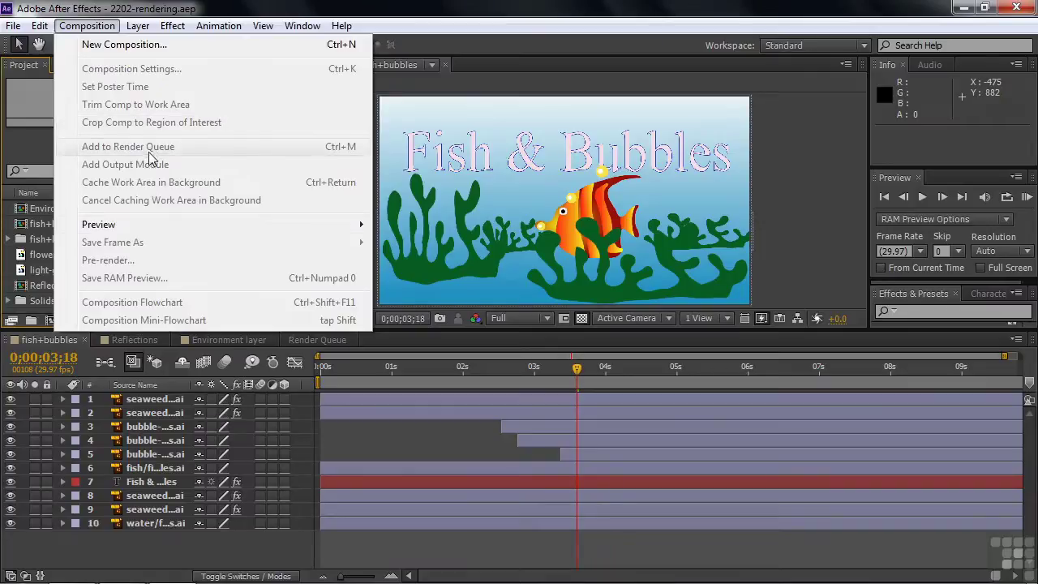
pyautogui.click(41, 338)
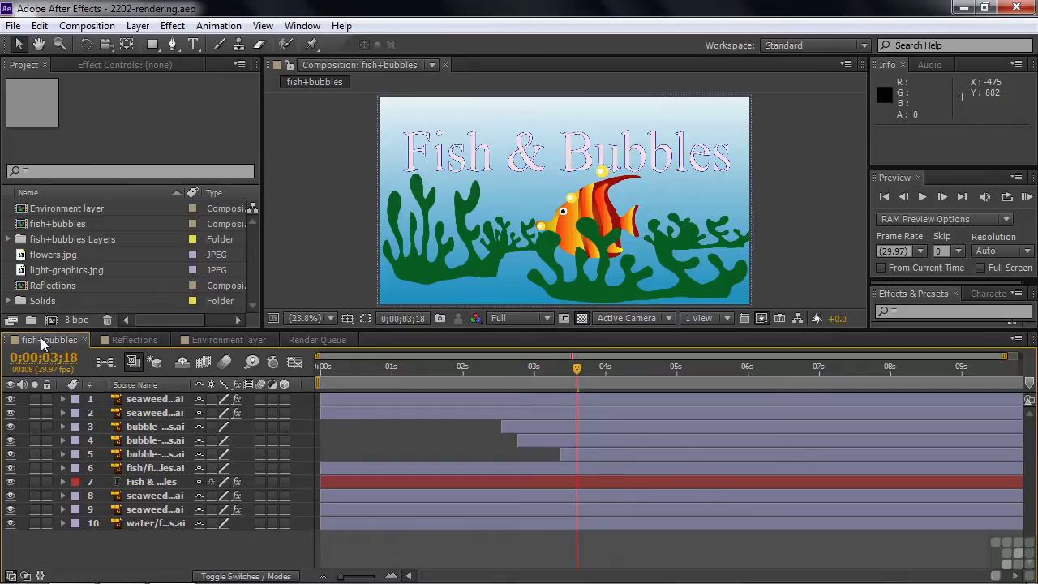
pyautogui.click(98, 26)
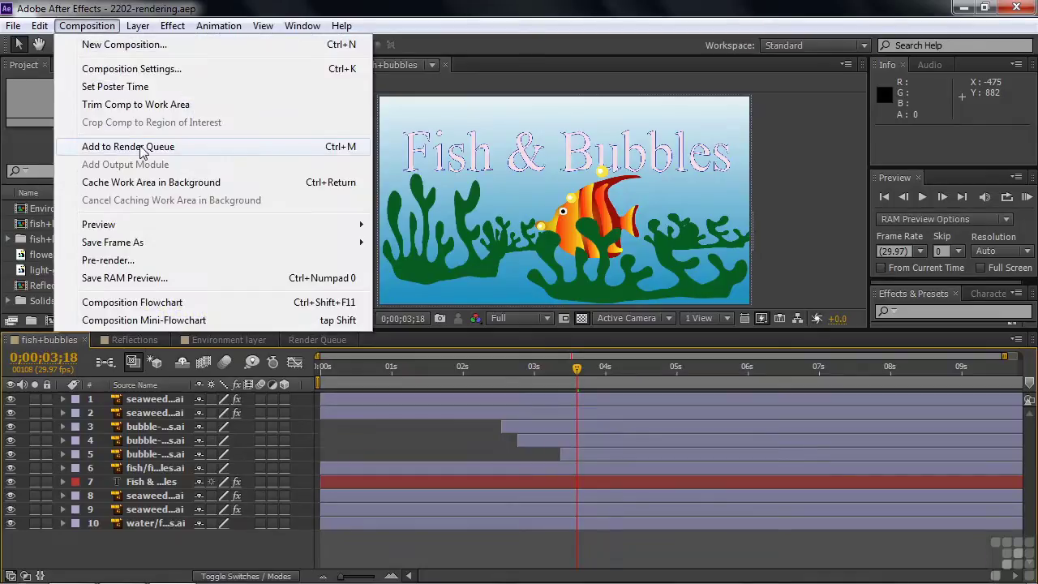
pyautogui.click(128, 146)
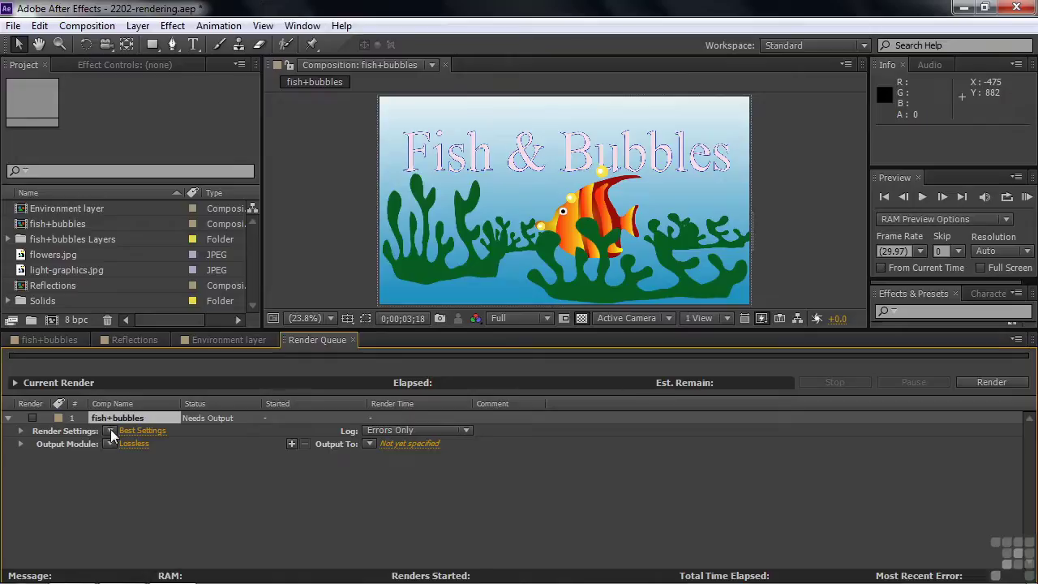
# Expand the fish+bubbles render settings details and set the render's color depth to 16 bits per channel.
pyautogui.click(21, 430)
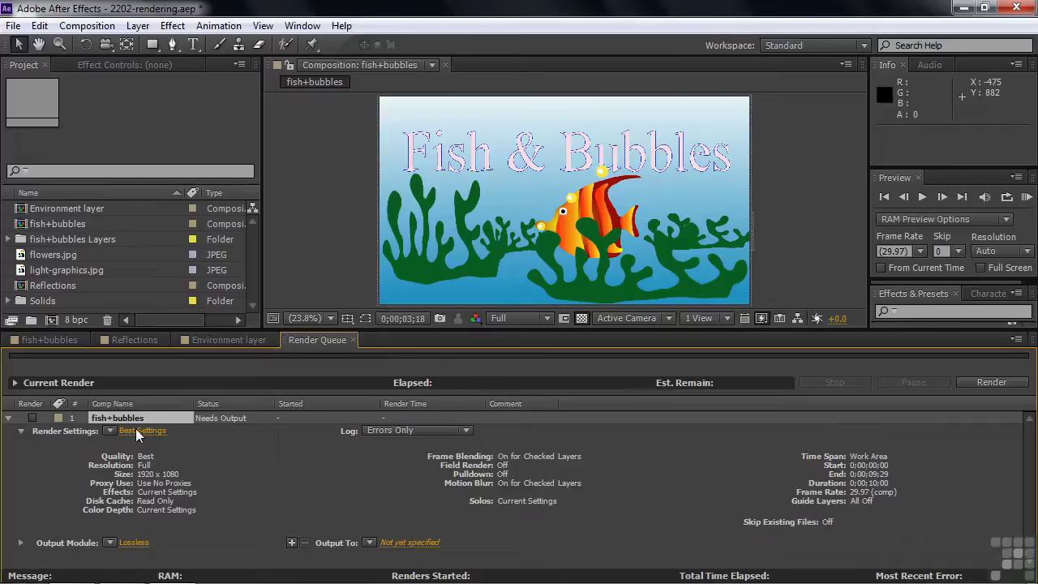
pyautogui.click(111, 431)
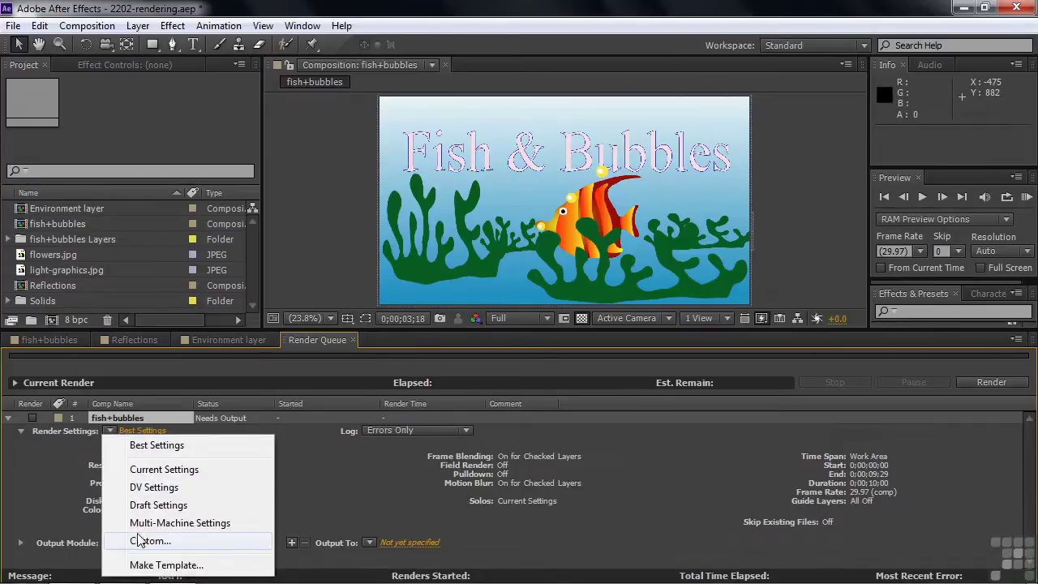
pyautogui.click(140, 429)
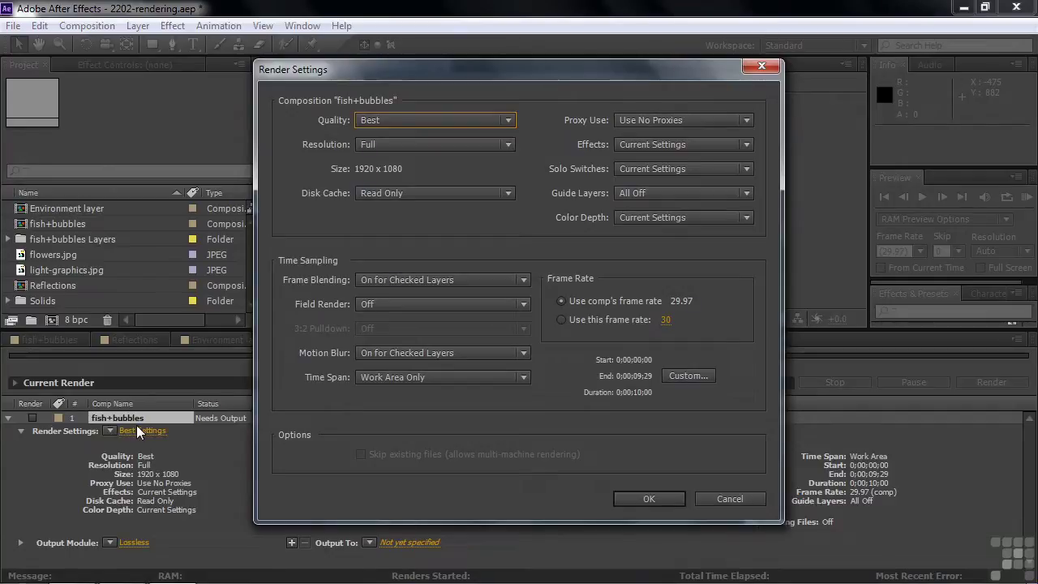
pyautogui.click(748, 217)
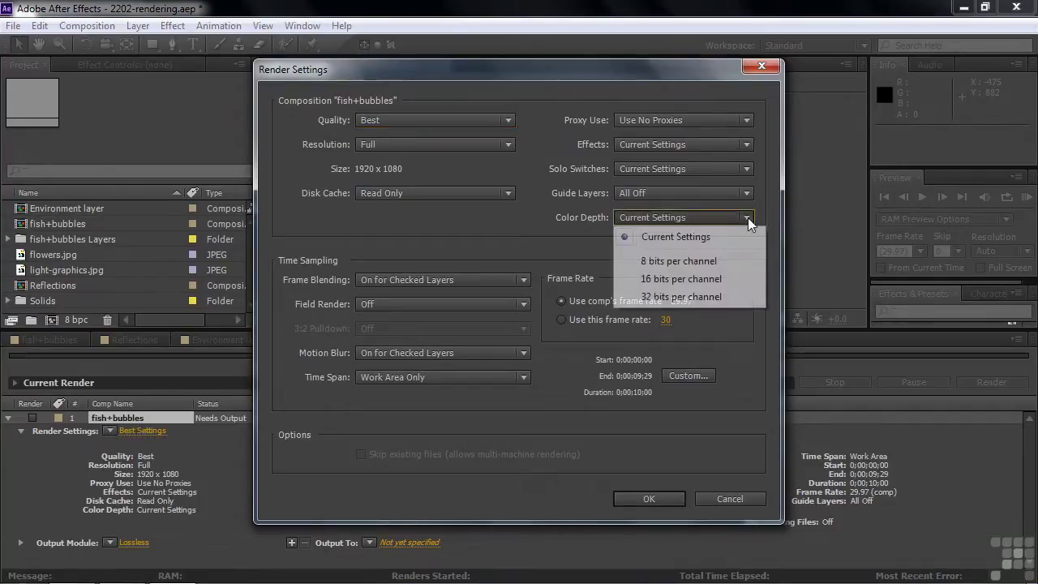
pyautogui.click(695, 278)
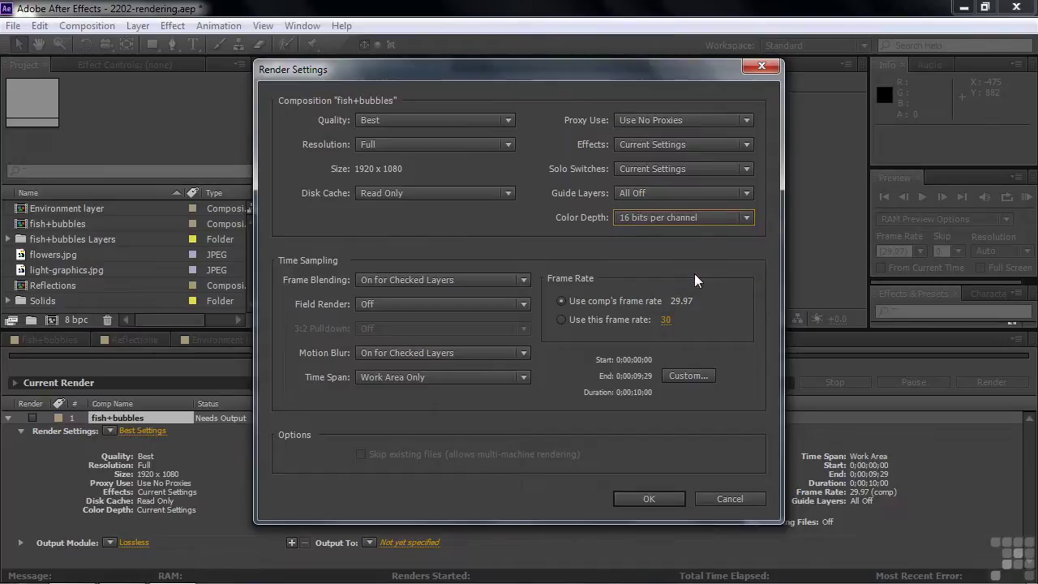
# Set the render time span to Length of Comp, keep Field Render off, and apply the render settings.
pyautogui.click(407, 378)
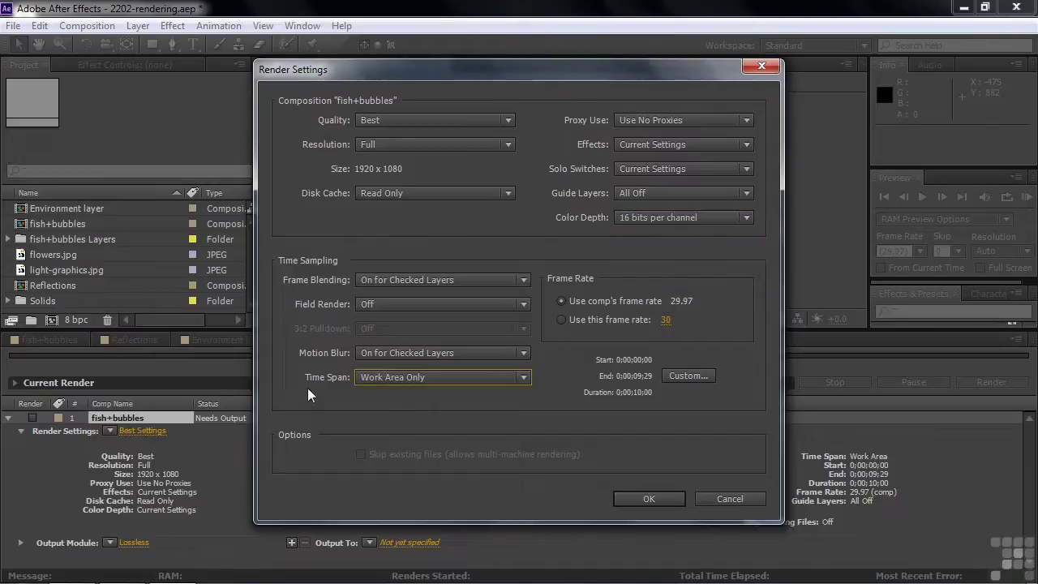
pyautogui.click(520, 378)
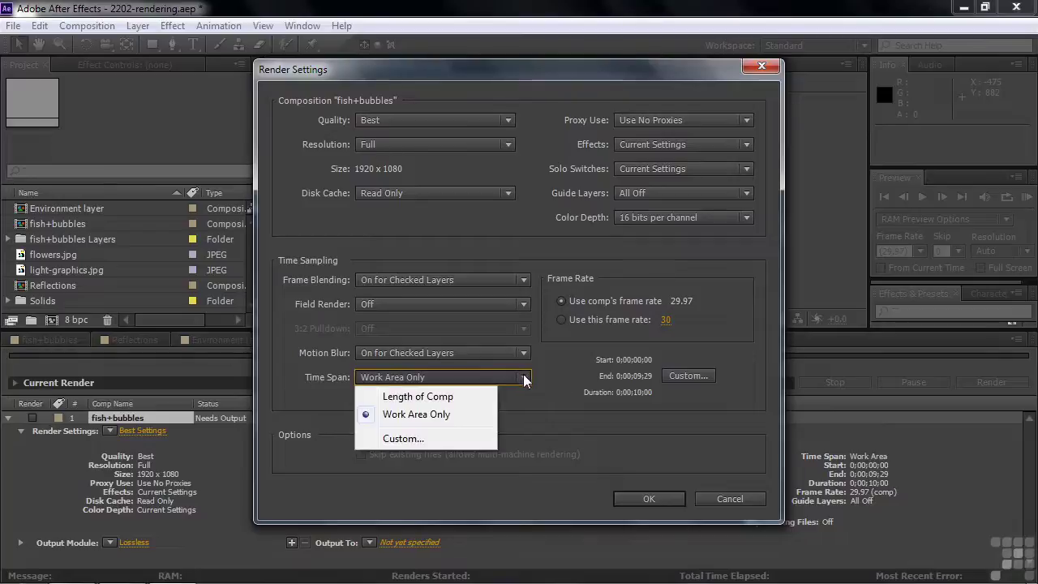
pyautogui.click(440, 398)
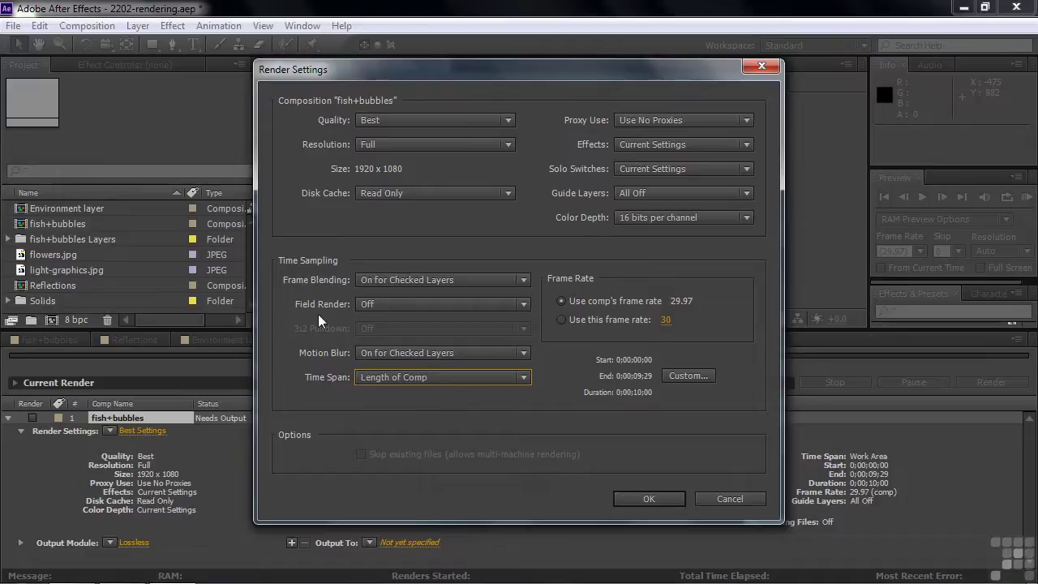
pyautogui.click(523, 305)
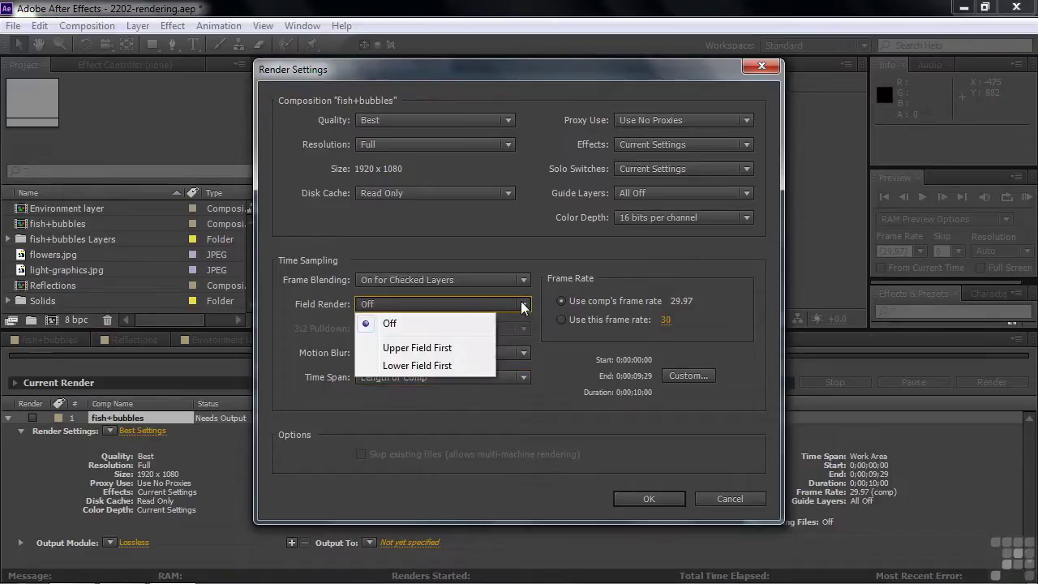
pyautogui.click(416, 328)
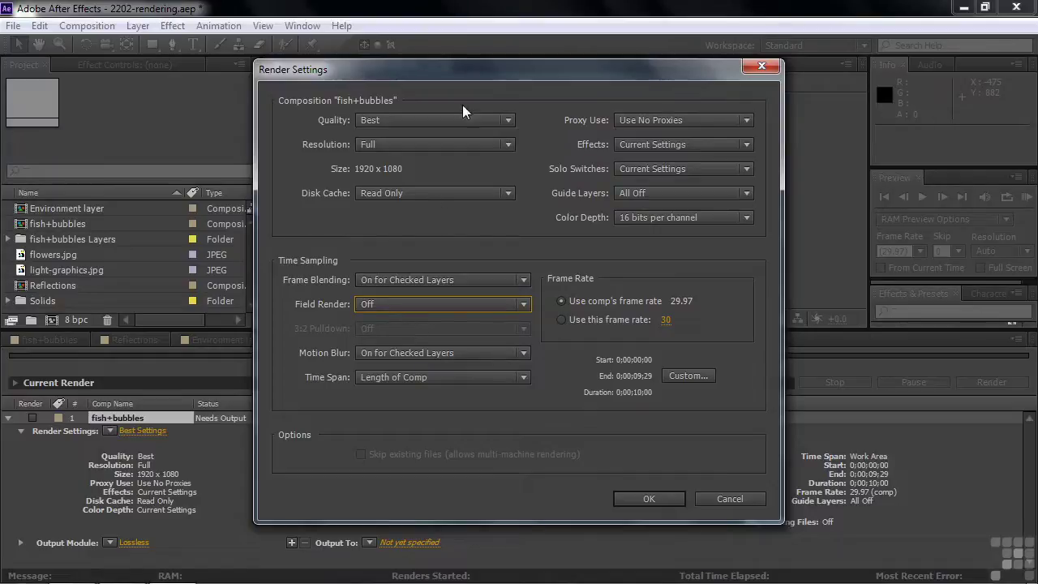
pyautogui.click(633, 496)
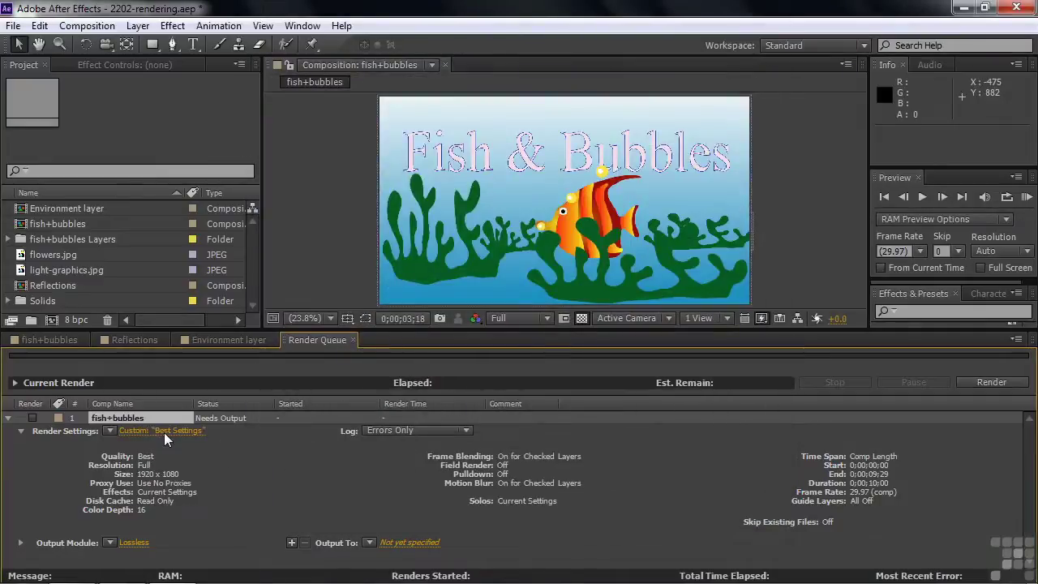
# Review the render settings templates and their defaults without changing them.
pyautogui.click(39, 26)
pyautogui.moveTo(121, 406)
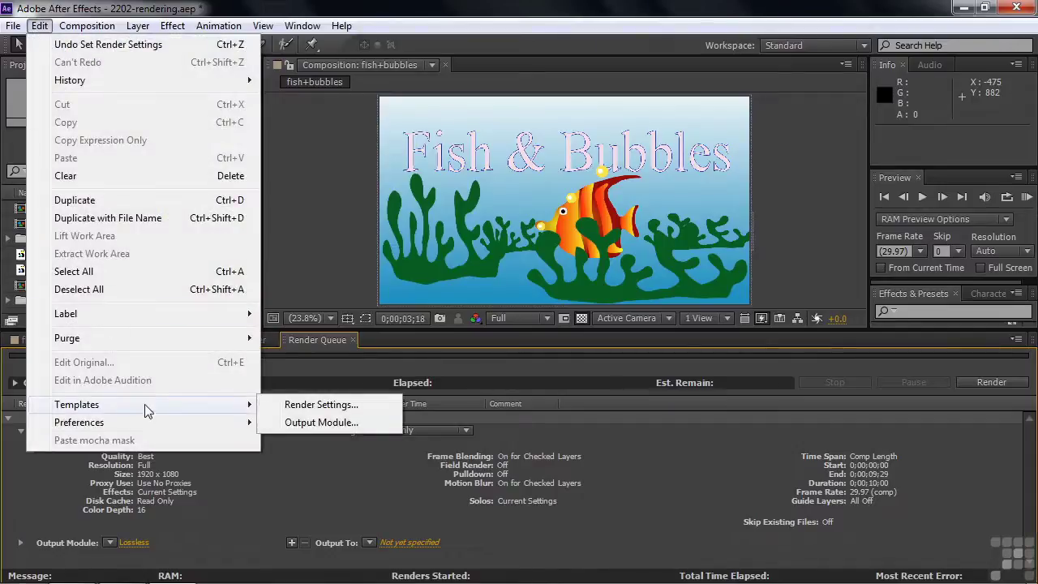
pyautogui.click(323, 405)
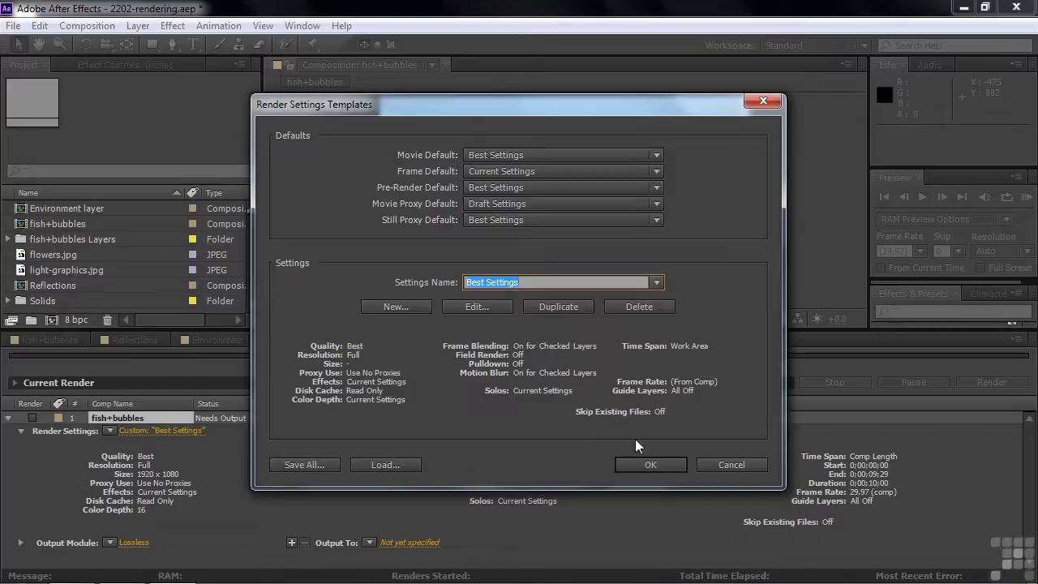
pyautogui.click(747, 464)
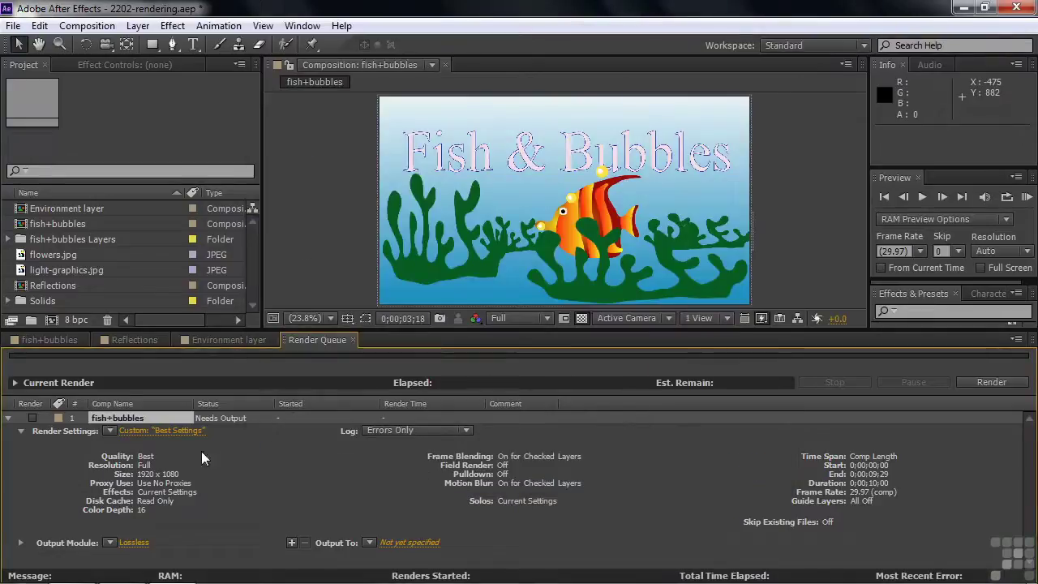
# Collapse the render settings details, expand the output module details, and open the Output Module Settings.
pyautogui.click(20, 431)
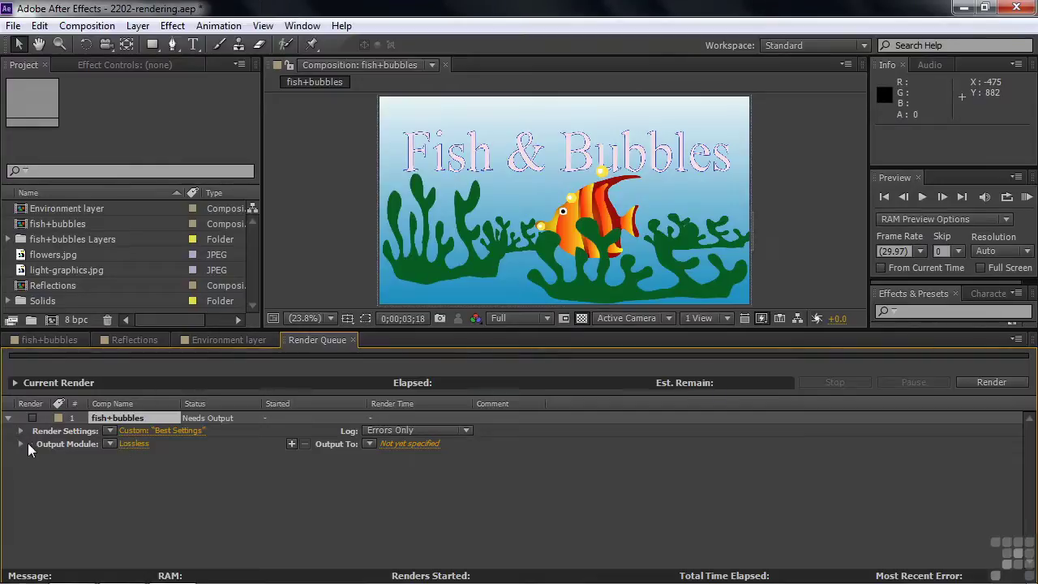
pyautogui.click(20, 445)
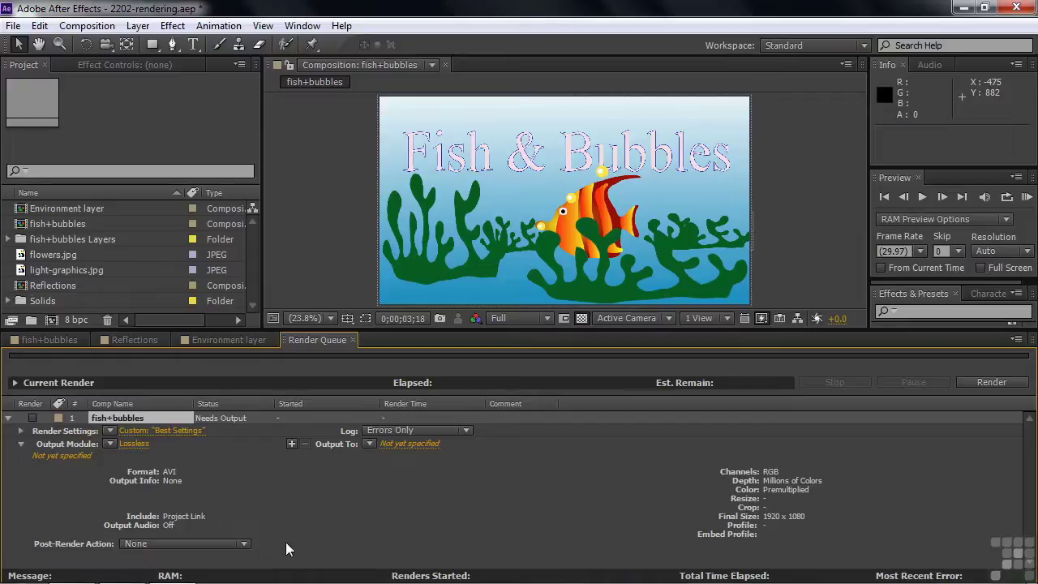
pyautogui.click(134, 445)
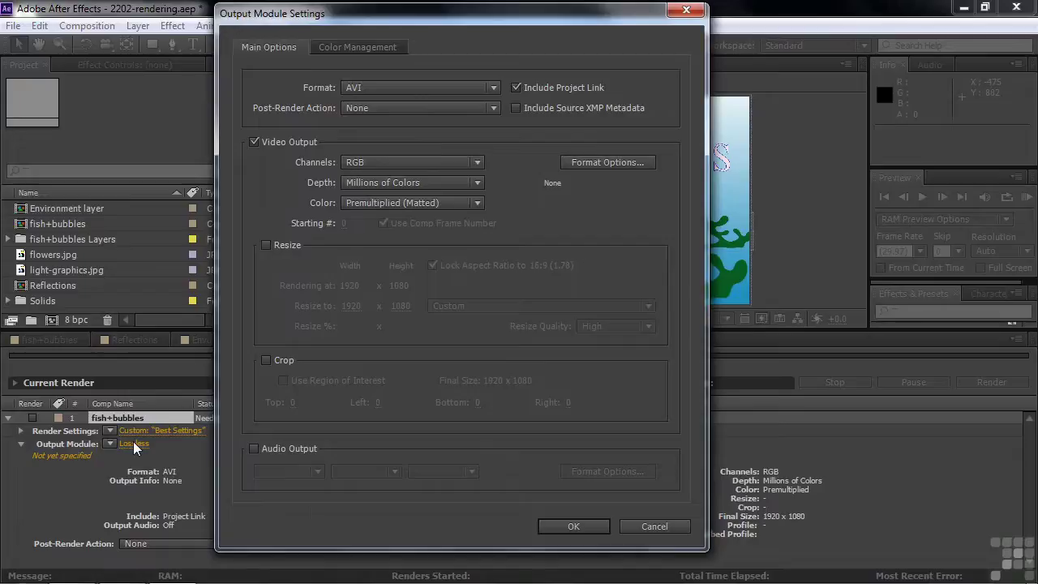
# Try QuickTime as the output format and review its available video codecs without changing the codec.
pyautogui.click(498, 88)
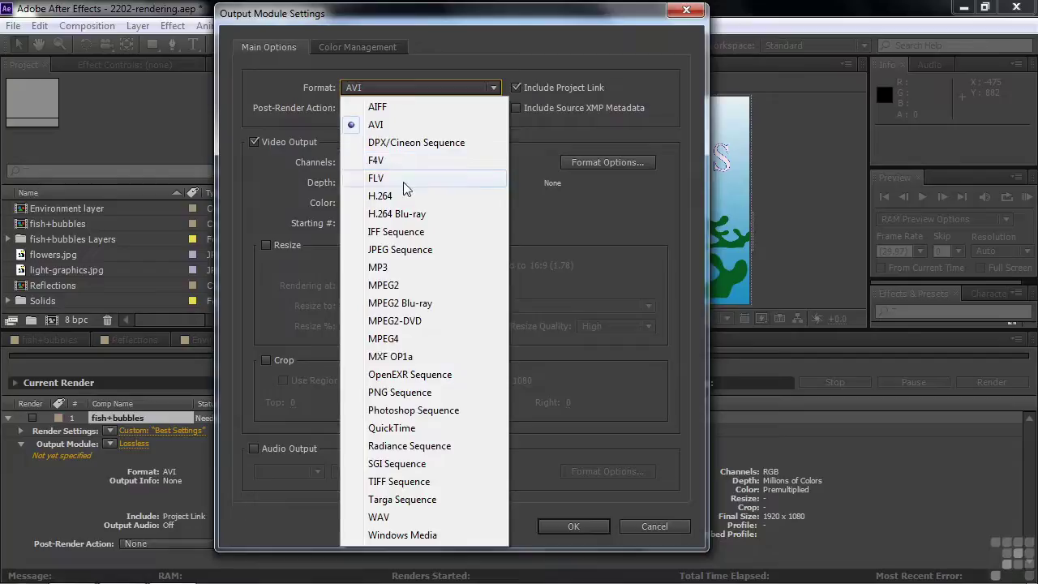
pyautogui.click(412, 430)
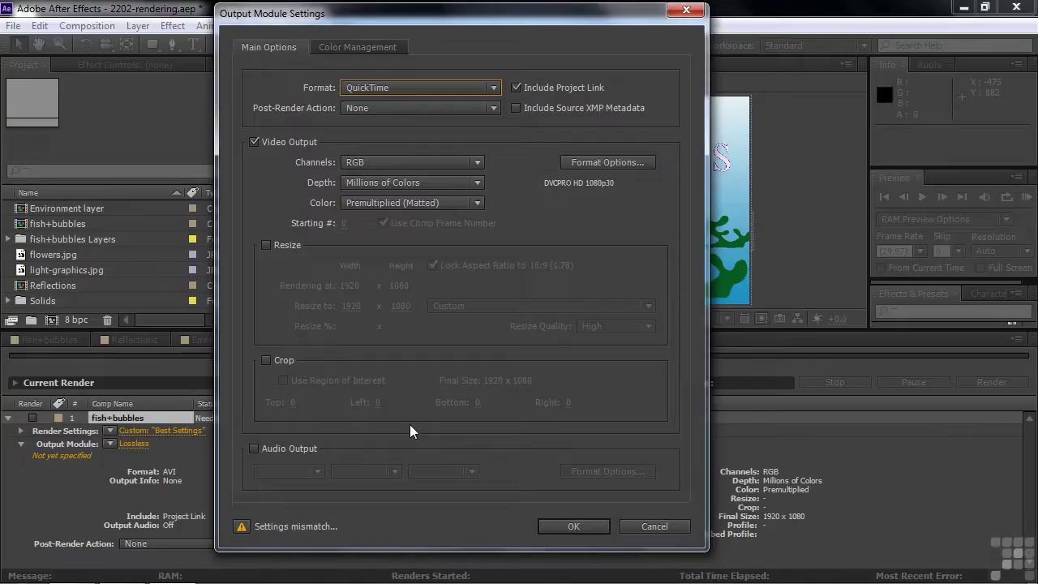
pyautogui.click(631, 165)
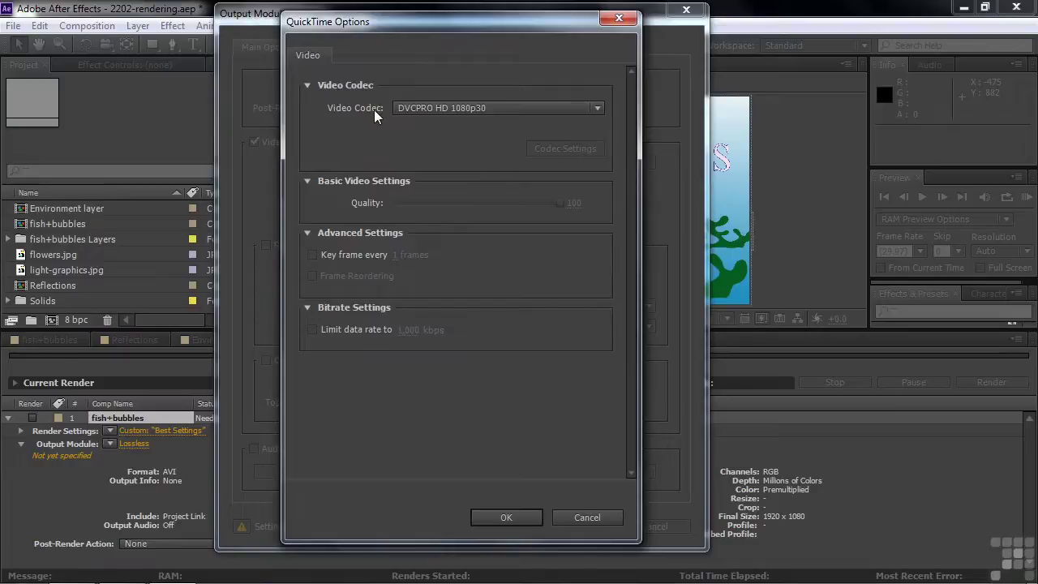
pyautogui.click(598, 108)
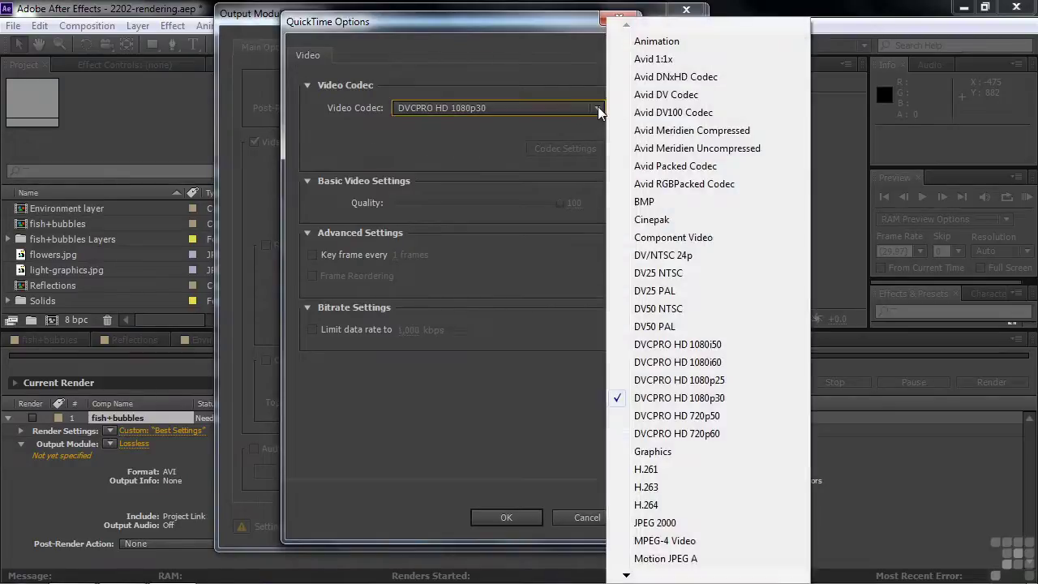
pyautogui.moveTo(654, 578)
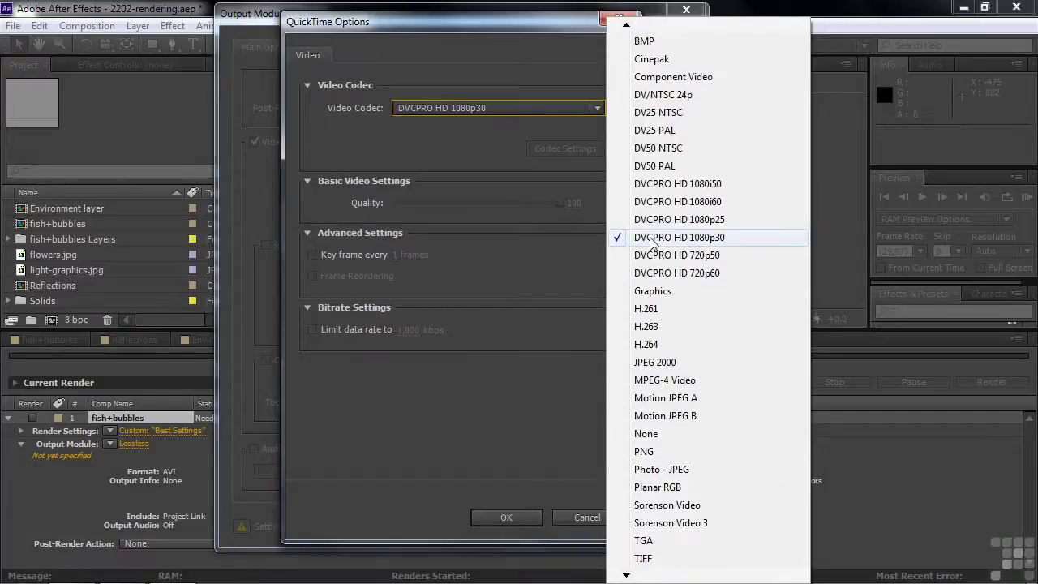
pyautogui.click(576, 516)
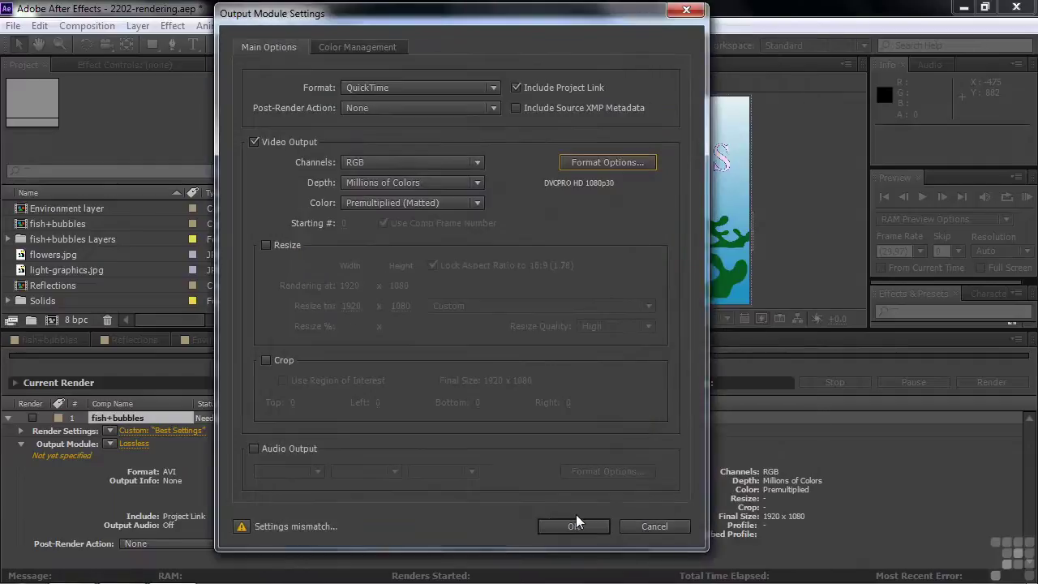
# Set the output format to H.264 and review its video format options without changing them.
pyautogui.click(495, 88)
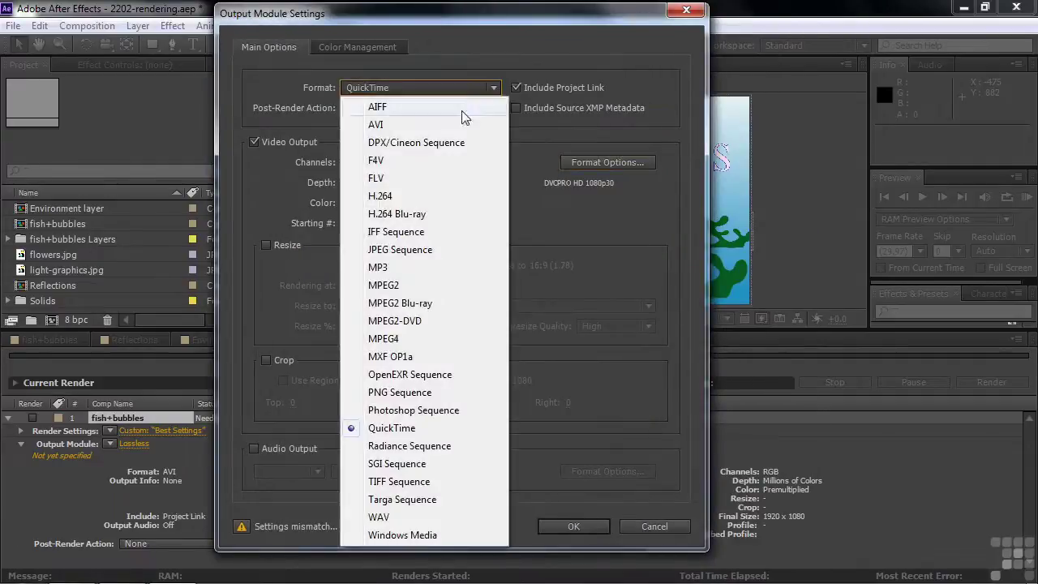
pyautogui.click(398, 196)
pyautogui.click(621, 159)
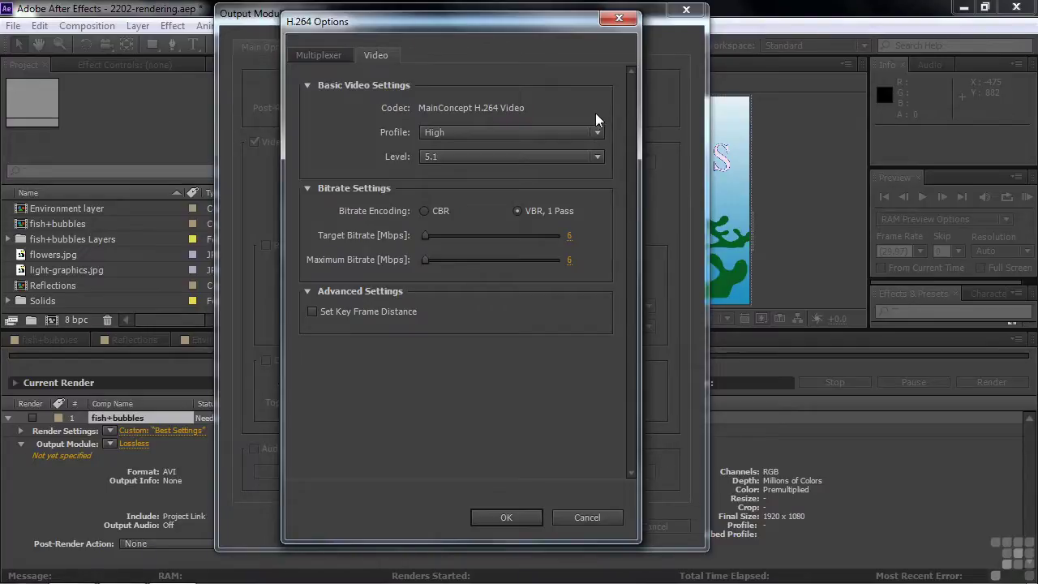
pyautogui.click(593, 521)
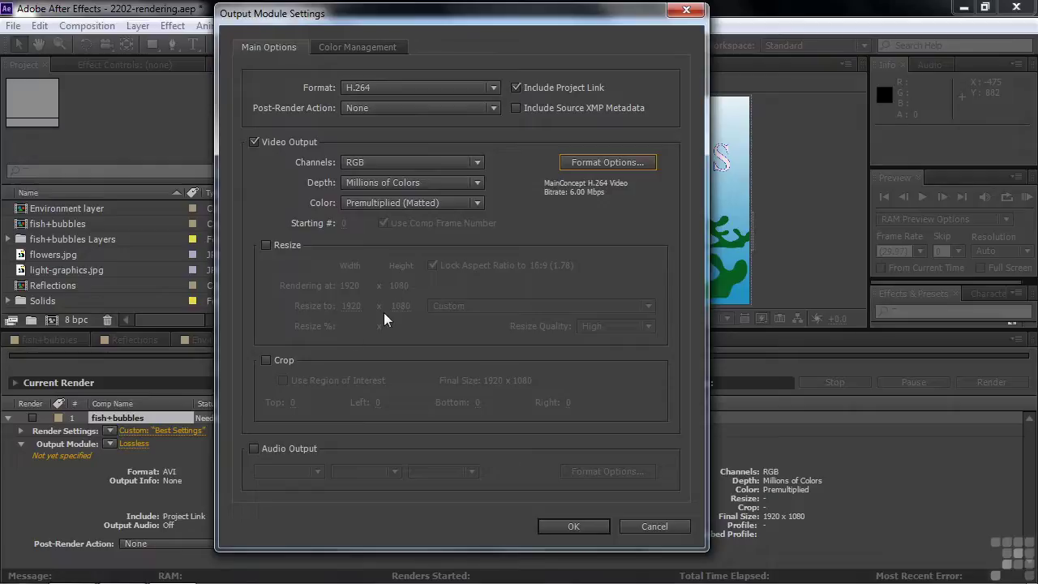
# Enable audio output for the output module briefly and switch it back off.
pyautogui.click(254, 449)
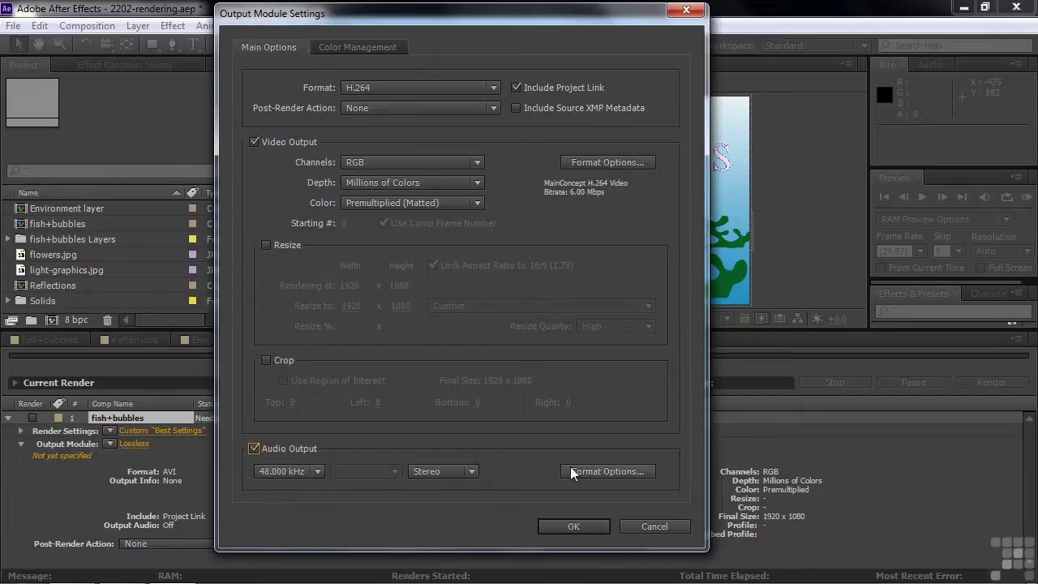
pyautogui.click(250, 446)
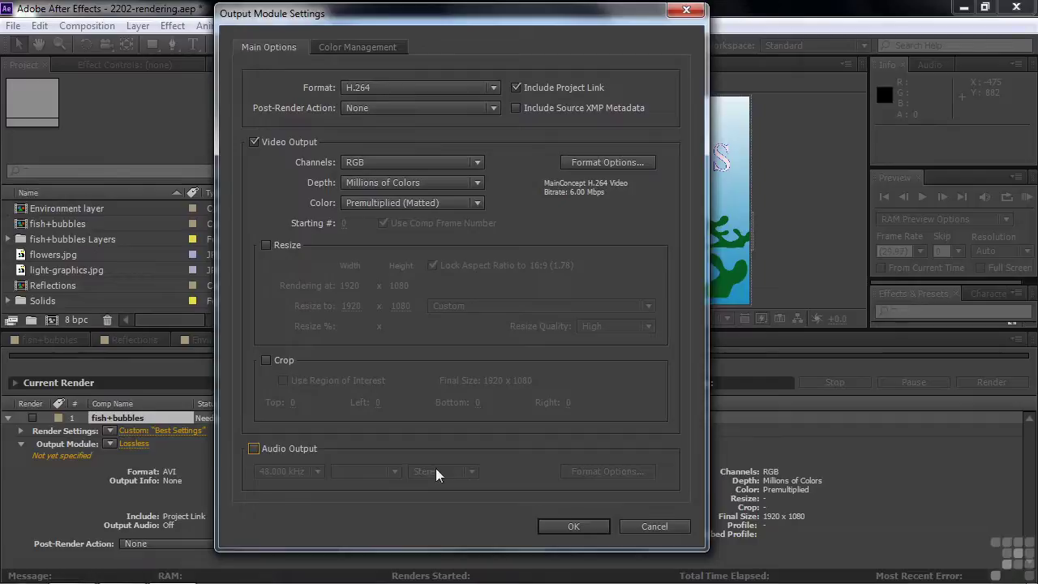
# Accept the output module settings, set the output file to fish+bubbles.mp4 in the After Effects projects folder, and render the queue.
pyautogui.click(578, 526)
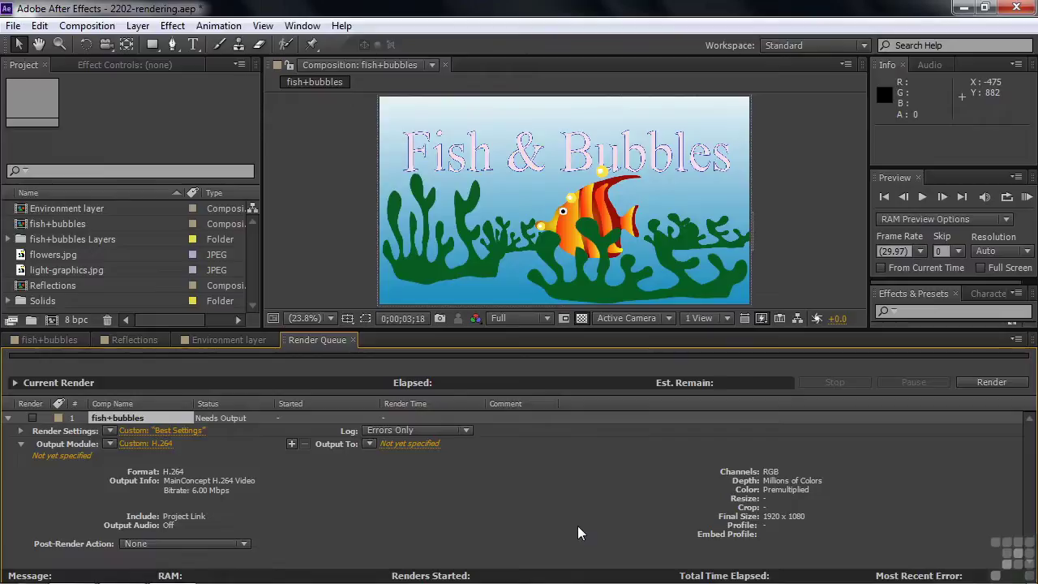
pyautogui.click(415, 443)
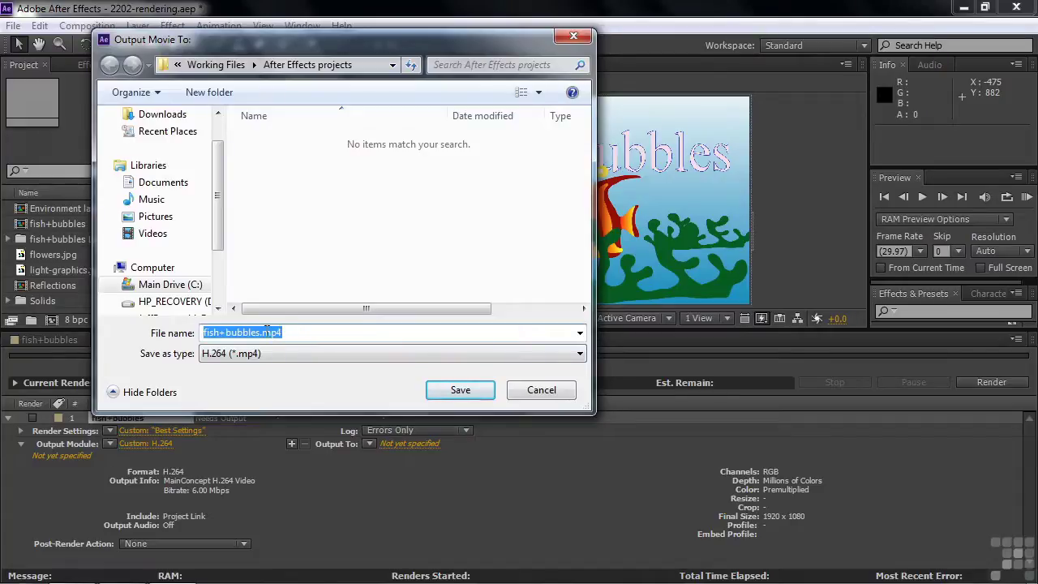
pyautogui.click(452, 391)
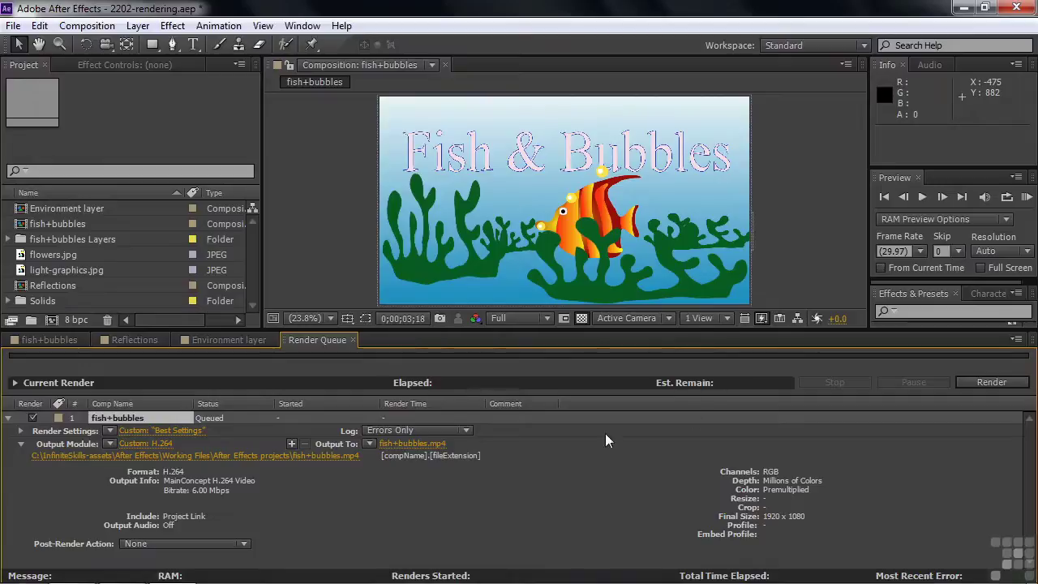
pyautogui.click(990, 383)
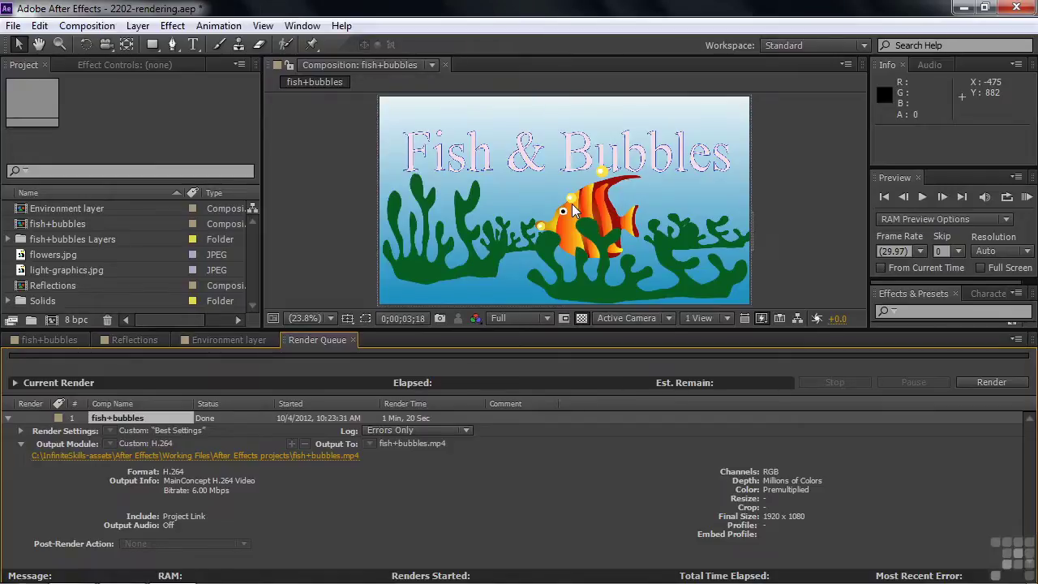
# Switch to the After Effects projects folder in the file explorer, play the rendered fish+bubbles.mp4, and permanently delete it.
pyautogui.click(964, 9)
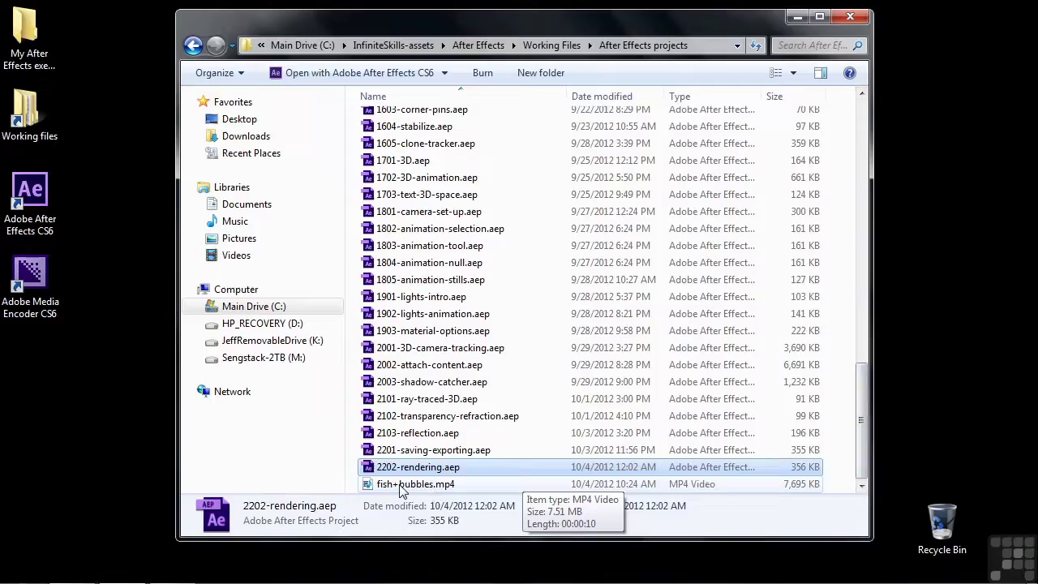
pyautogui.doubleClick(372, 486)
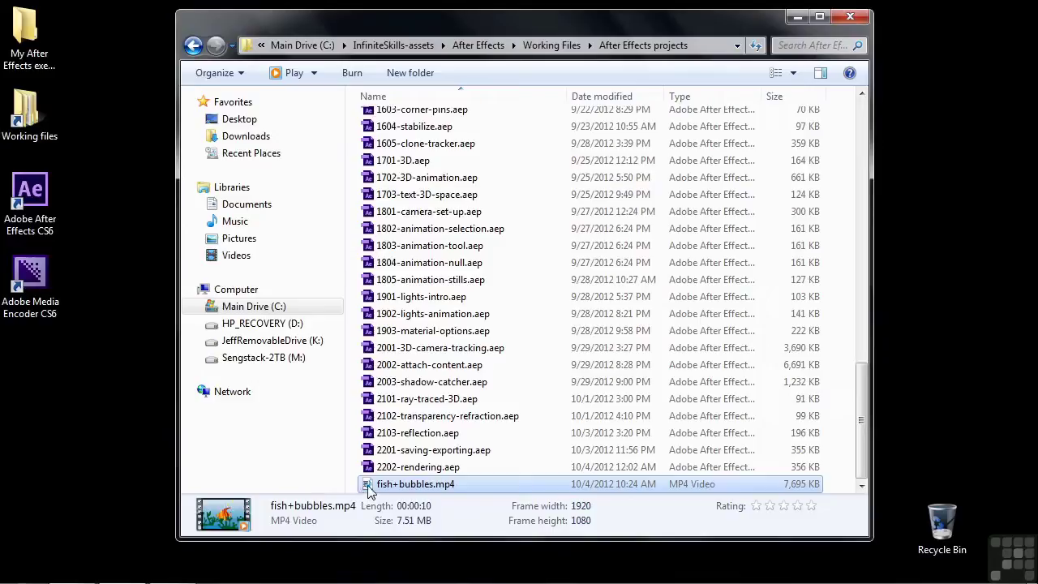
pyautogui.hotkey('shift', 'Delete')
pyautogui.click(599, 346)
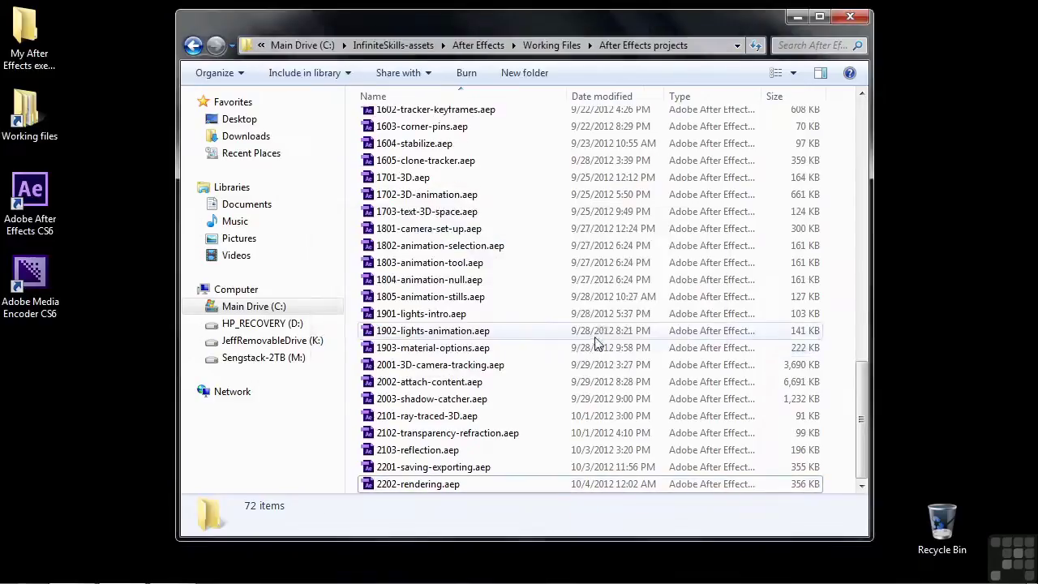
# Switch back to After Effects, reduce it to a smaller window, and close the file explorer window behind it.
pyautogui.hotkey('alt', 'Tab')
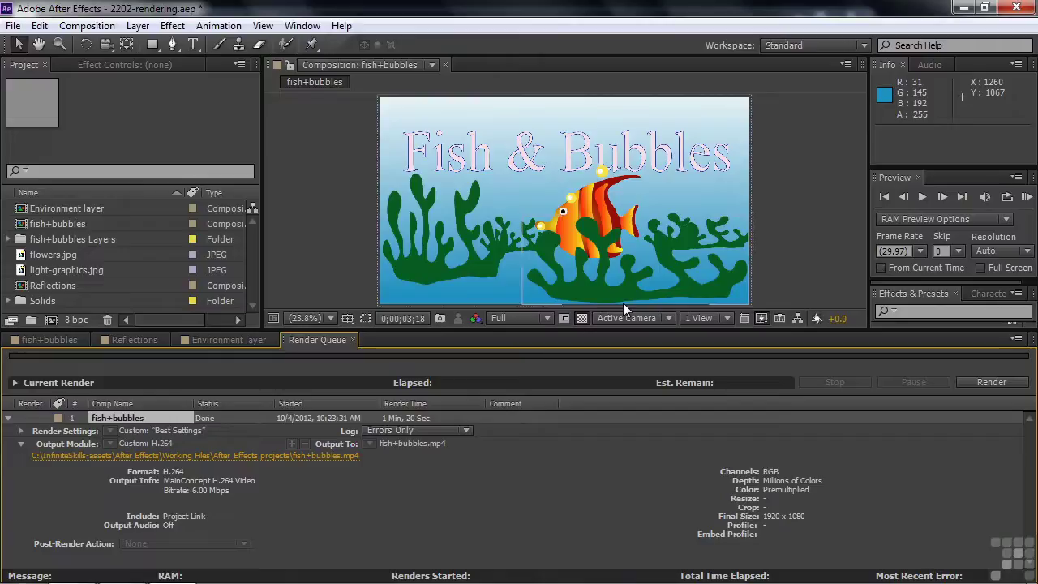
pyautogui.click(985, 8)
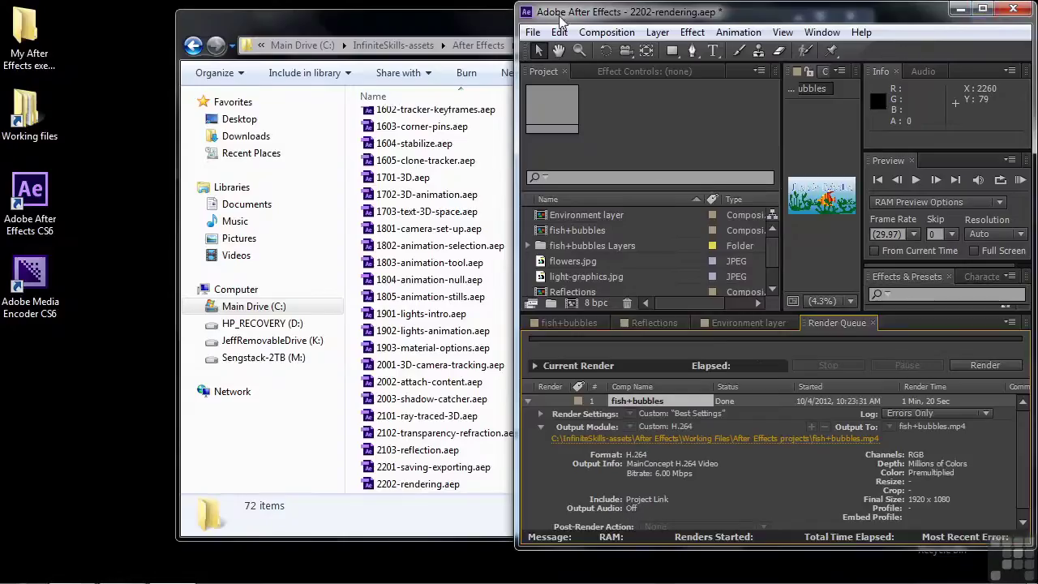
pyautogui.click(462, 26)
pyautogui.click(850, 19)
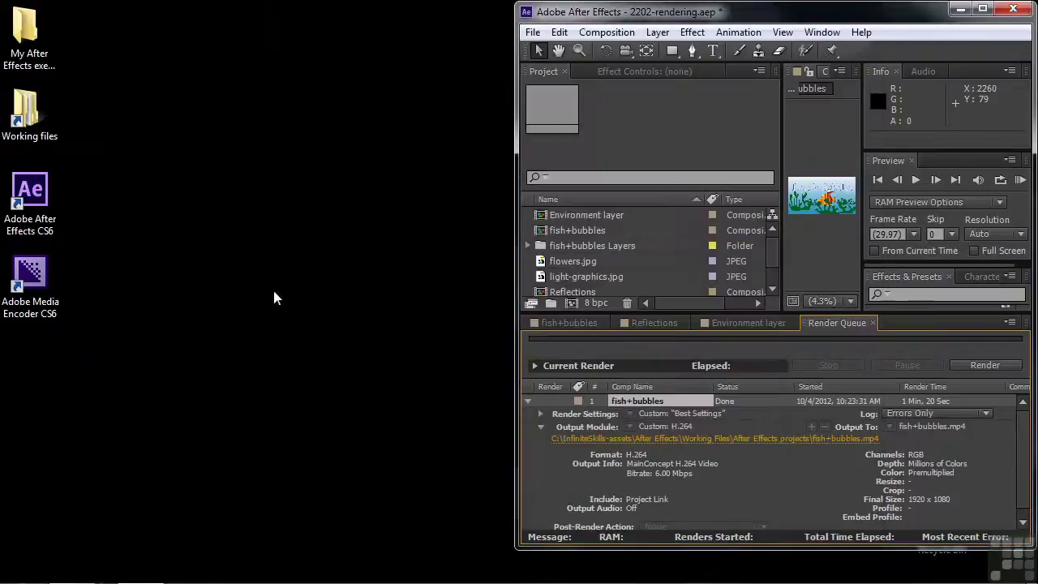
# Launch Adobe Media Encoder, reduce it to a smaller window, and bring After Effects in front beside its queue.
pyautogui.doubleClick(35, 277)
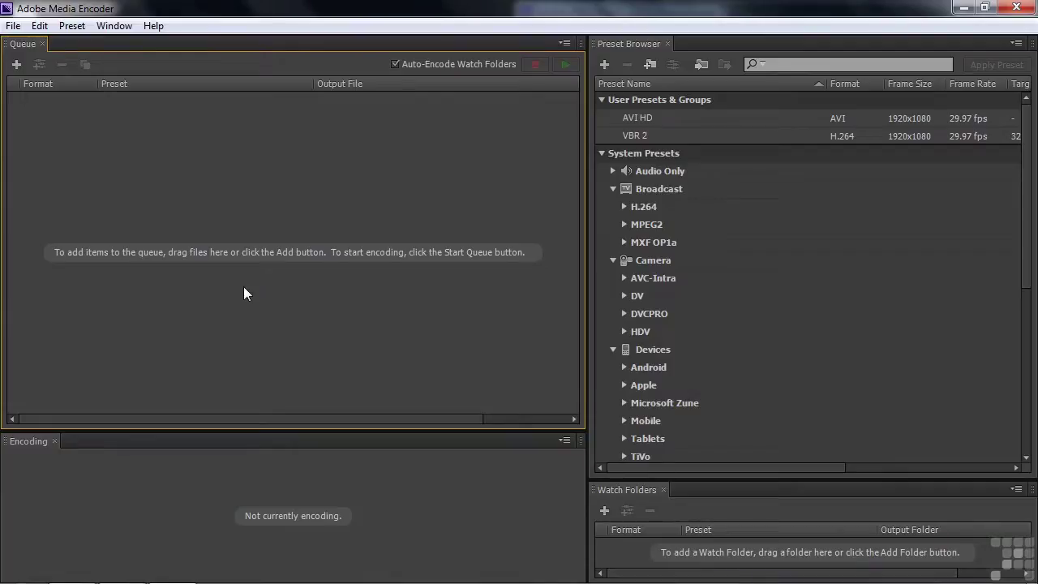
pyautogui.click(985, 7)
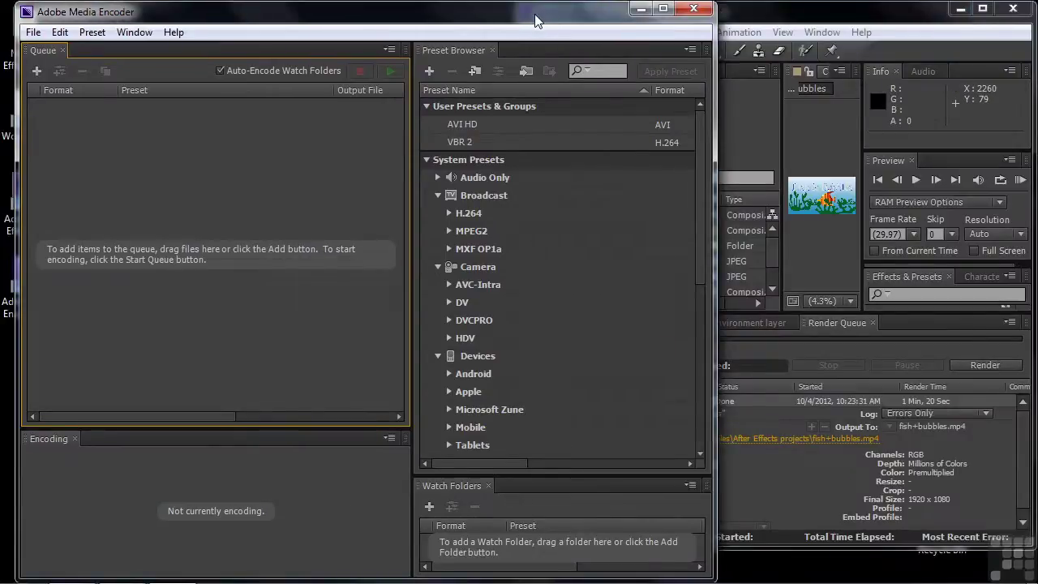
pyautogui.moveTo(548, 15); pyautogui.dragTo(537, 14)
pyautogui.click(835, 20)
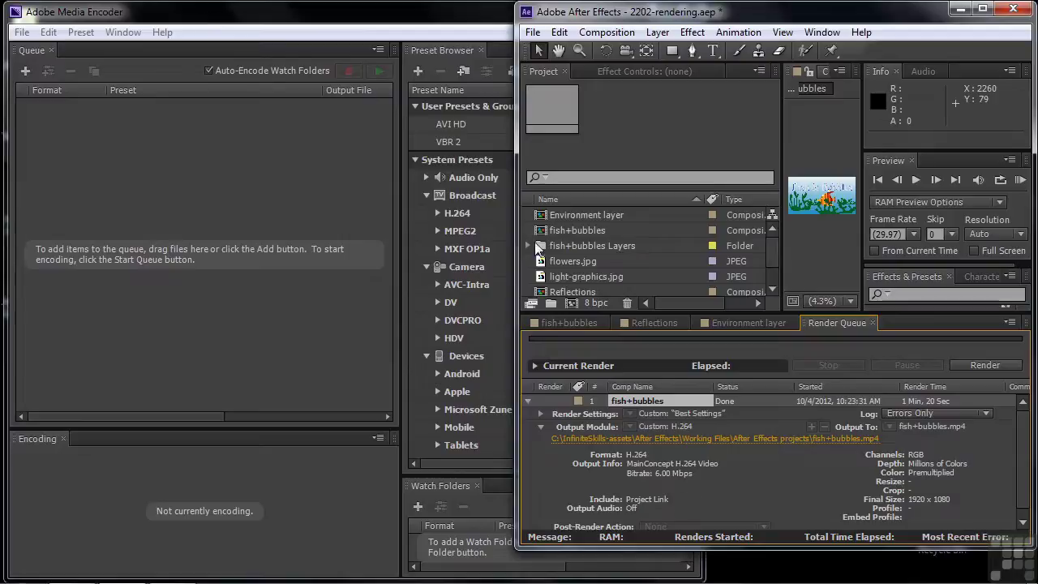
# Add the fish+bubbles composition from the project to the Media Encoder queue, then minimize After Effects and maximize Media Encoder.
pyautogui.moveTo(559, 230); pyautogui.dragTo(208, 264)
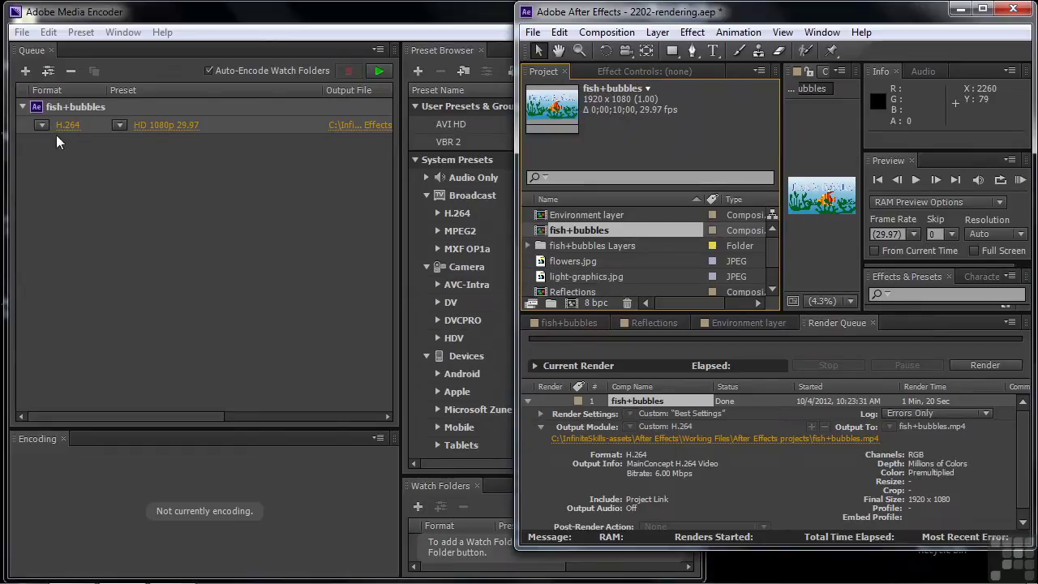
pyautogui.click(964, 9)
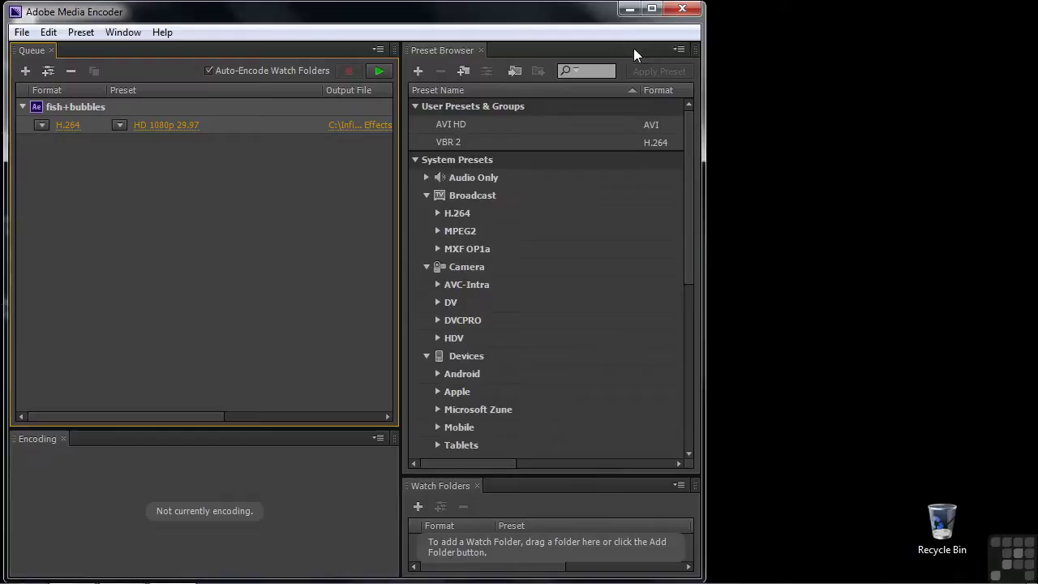
pyautogui.click(653, 9)
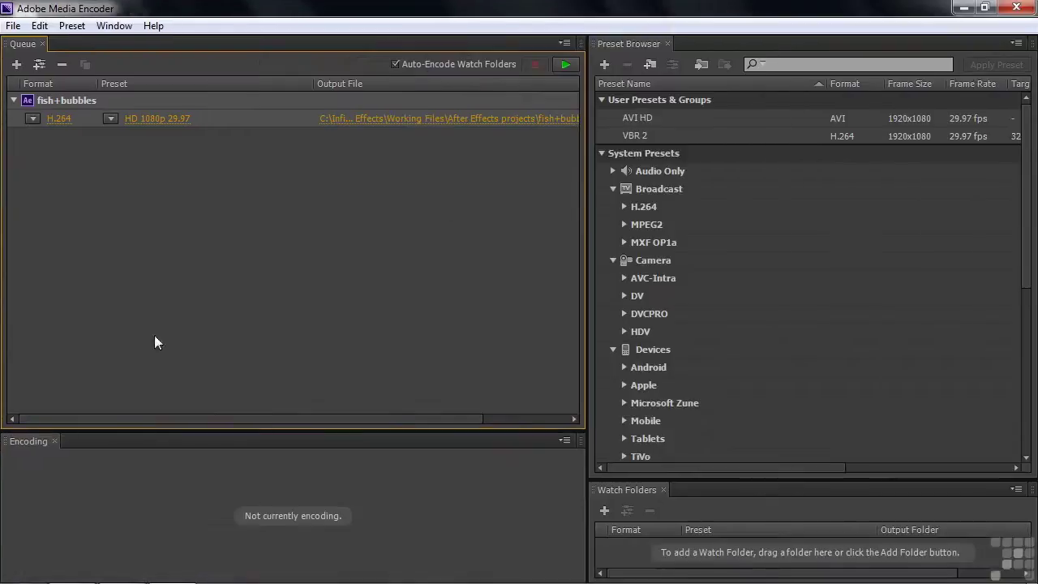
# Open the queued composition's export settings and choose the H.264 format with the HD 1080p 29.97 preset.
pyautogui.click(54, 121)
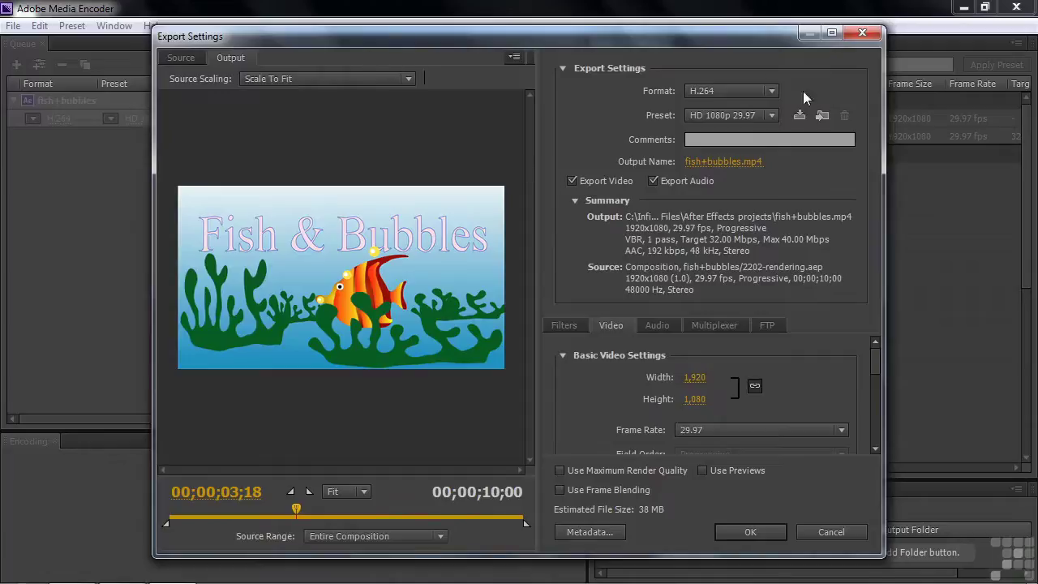
pyautogui.click(770, 91)
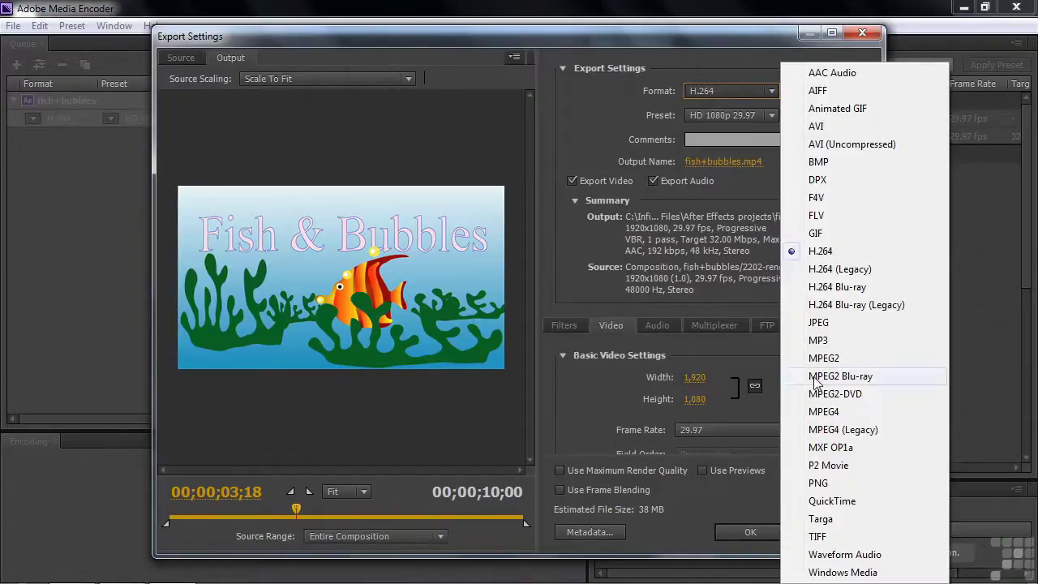
pyautogui.click(824, 251)
pyautogui.click(772, 115)
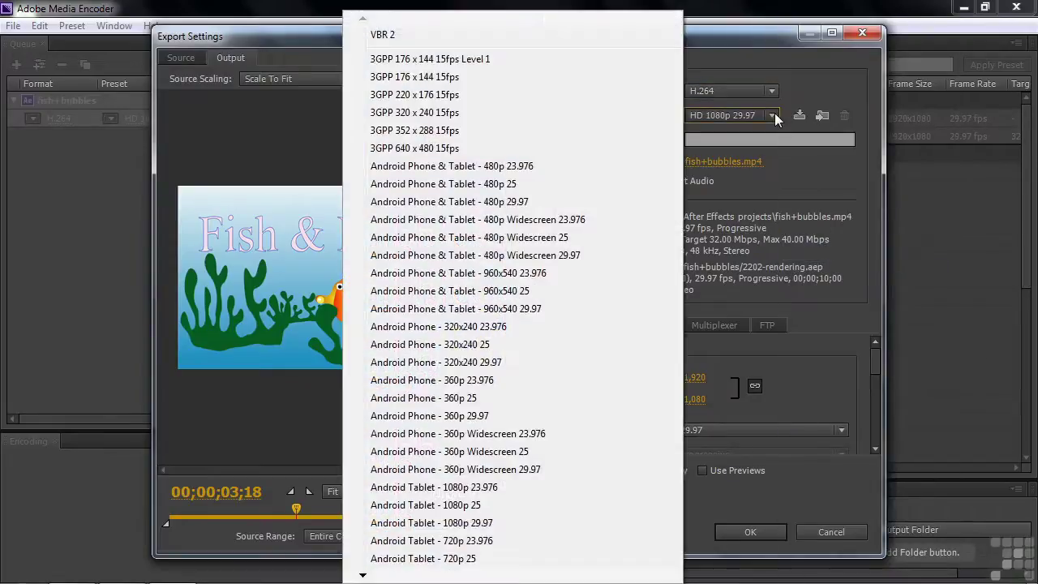
pyautogui.moveTo(392, 579)
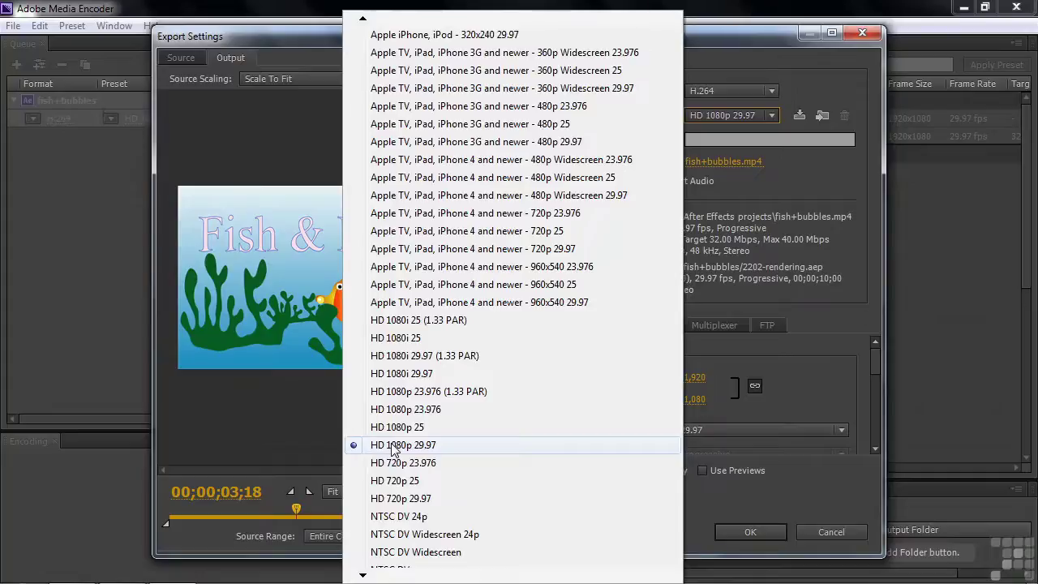
pyautogui.click(392, 445)
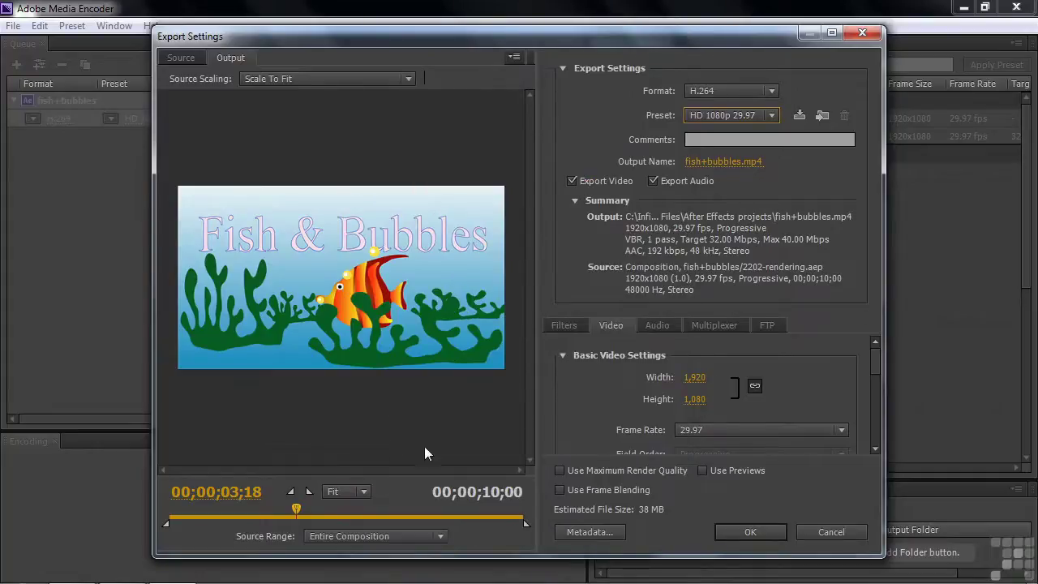
# Review the audio and video export settings of fish+bubbles and accept them.
pyautogui.click(655, 324)
pyautogui.click(618, 320)
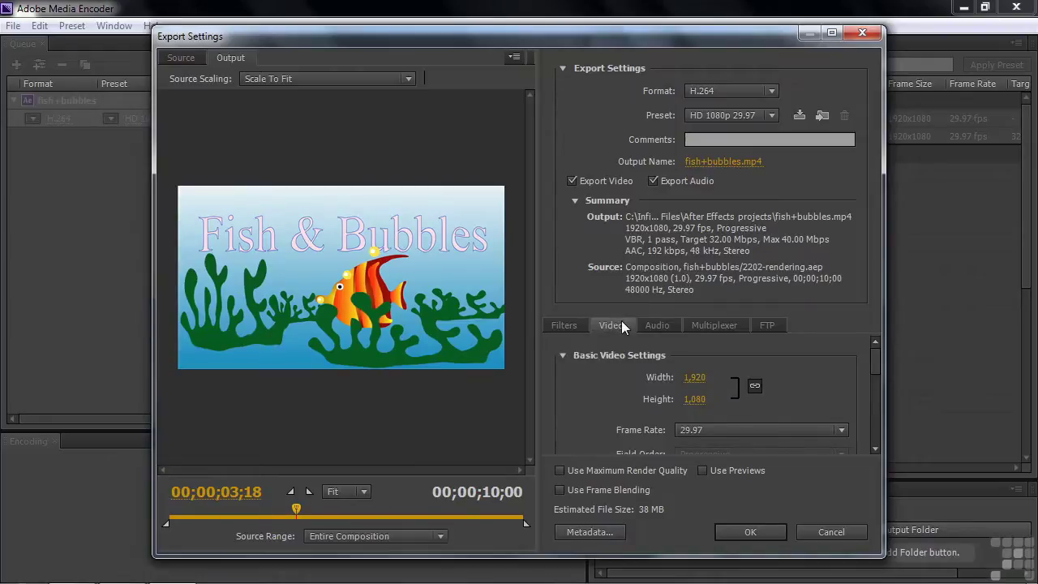
pyautogui.click(760, 532)
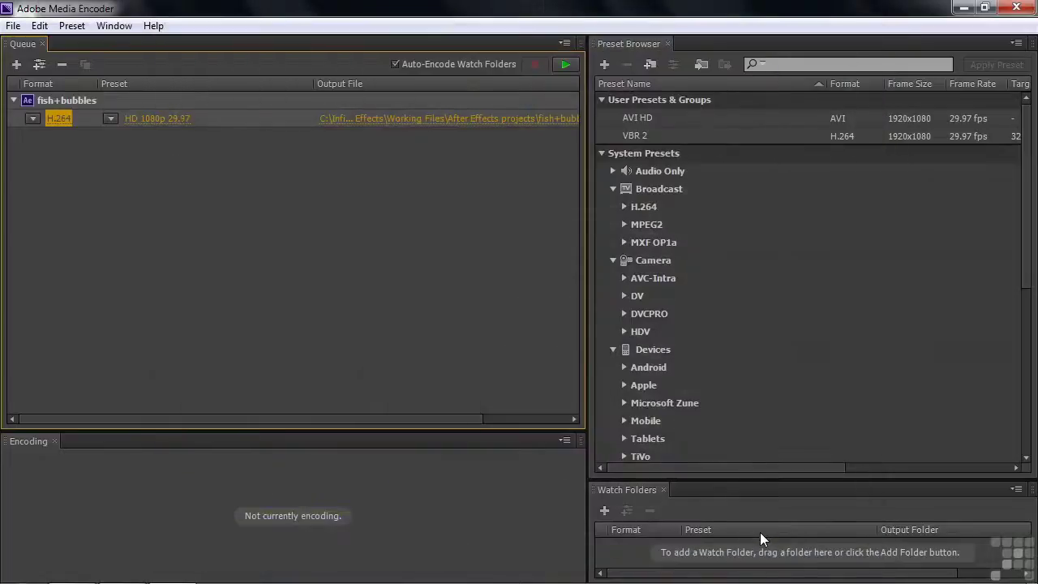
# Widen the queue area and check the queued item's export settings and output file location without changing them.
pyautogui.click(155, 121)
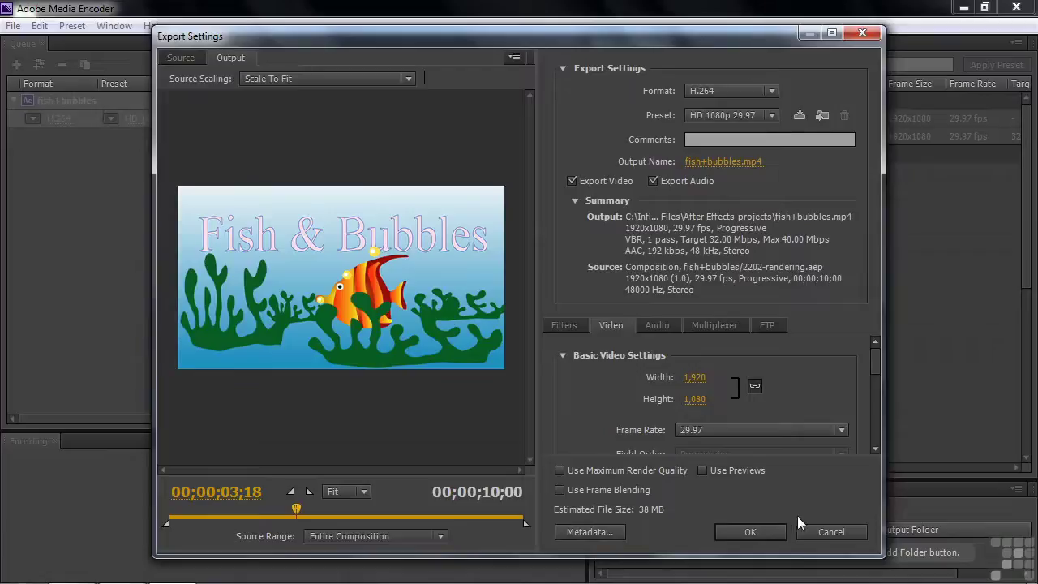
pyautogui.click(825, 534)
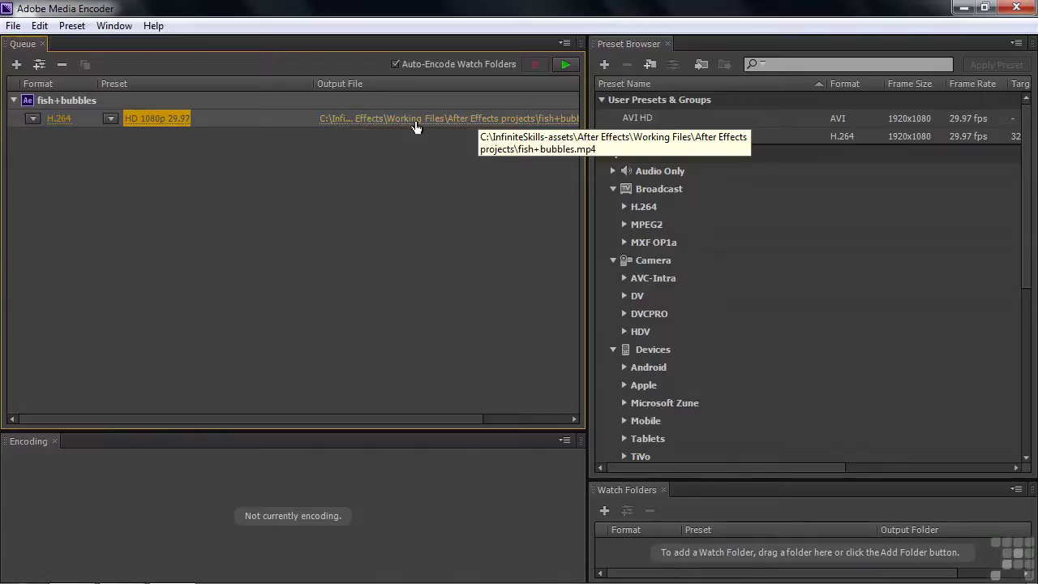
pyautogui.moveTo(589, 153); pyautogui.dragTo(699, 162)
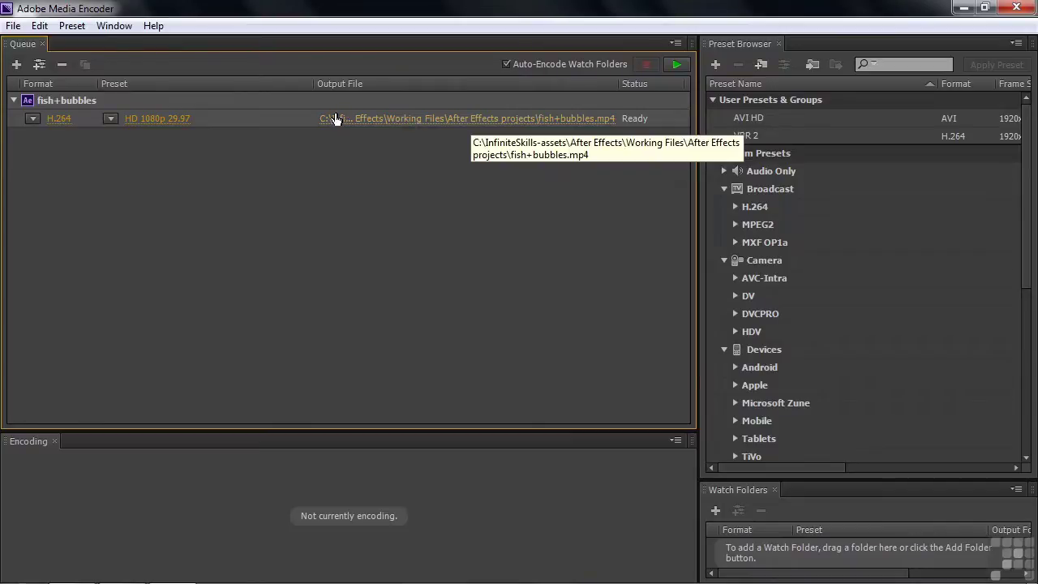
pyautogui.click(419, 122)
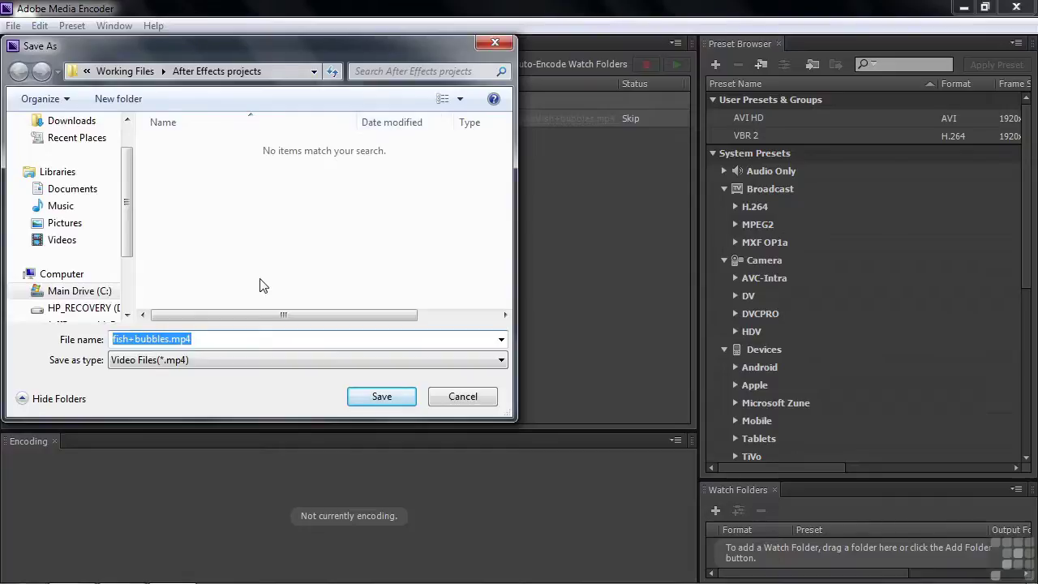
pyautogui.click(453, 395)
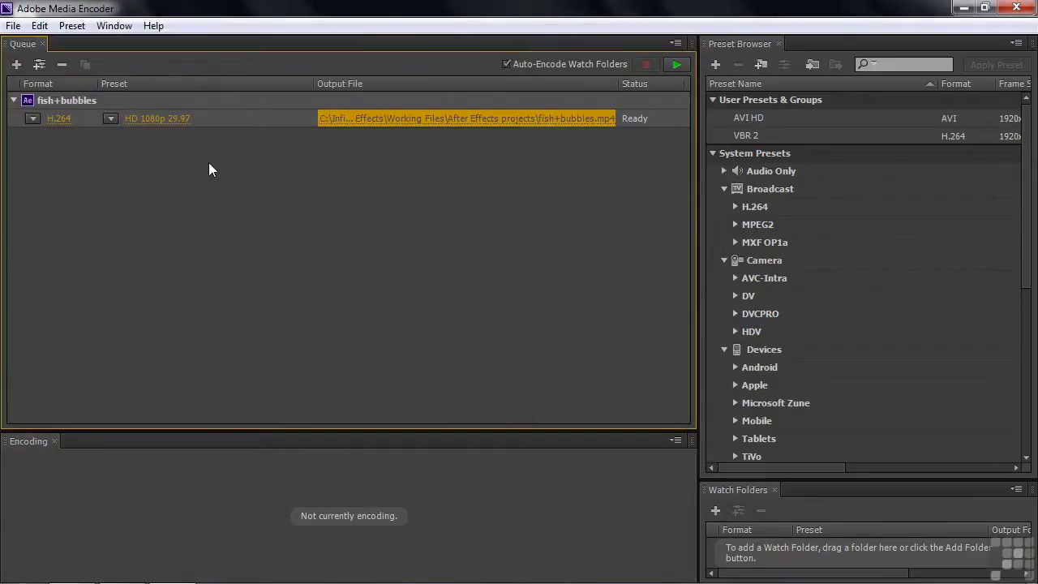